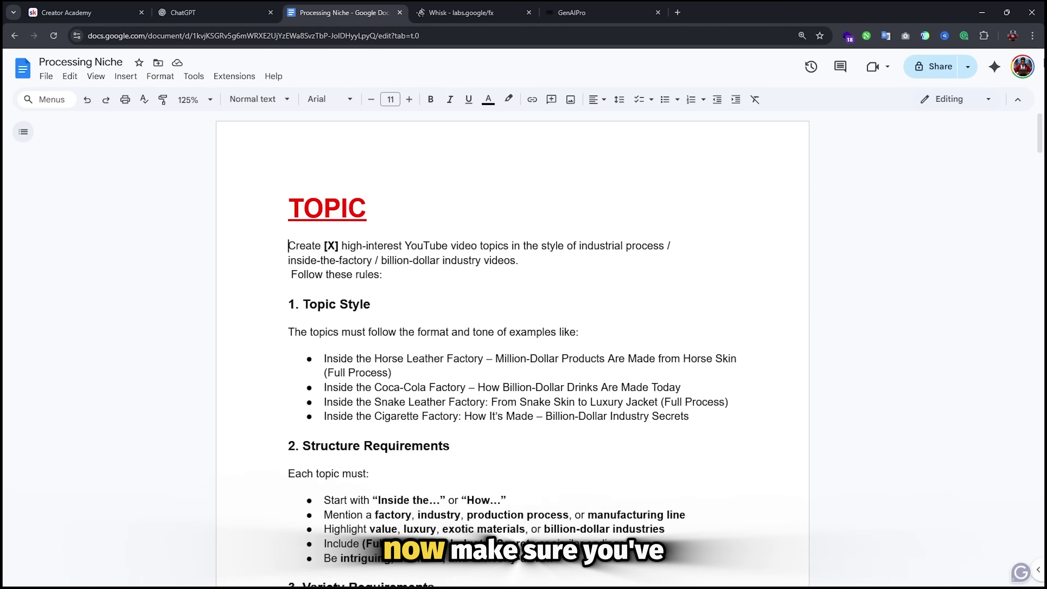
# Step: Paste the topic-generation prompt into ChatGPT with [X] replaced by 25 and send it
pyautogui.moveTo(288, 243); pyautogui.dragTo(291, 537)
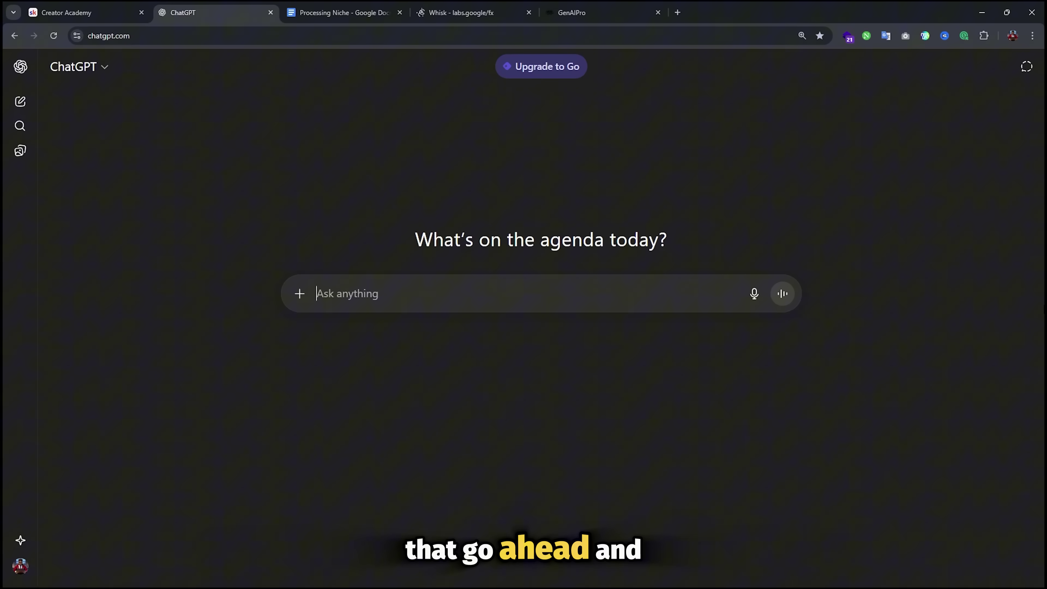
pyautogui.hotkey('ctrl', 'v')
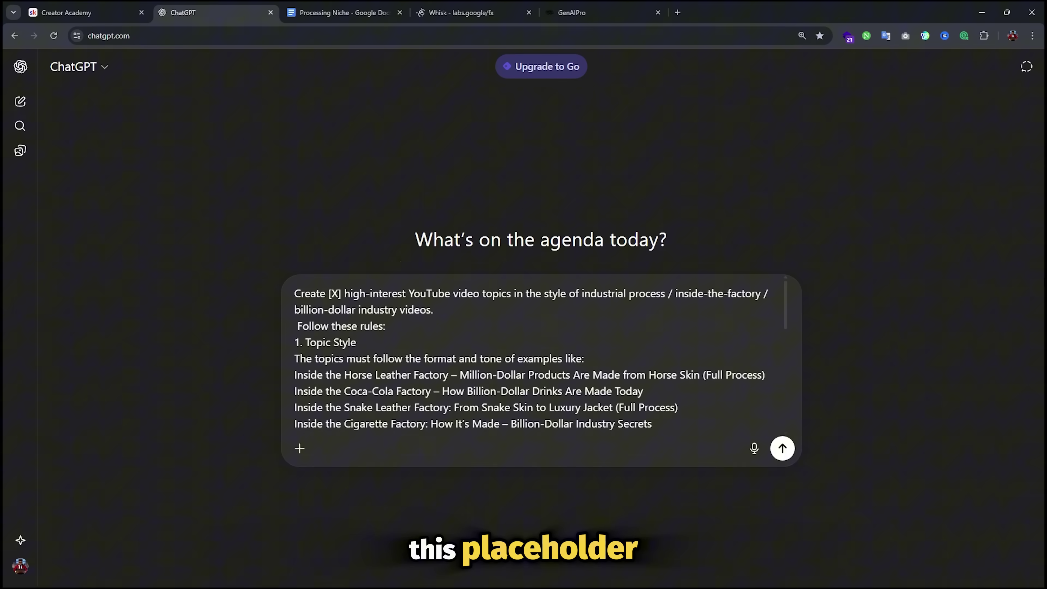
pyautogui.press('BackSpace')
pyautogui.press('BackSpace')
pyautogui.press('BackSpace')
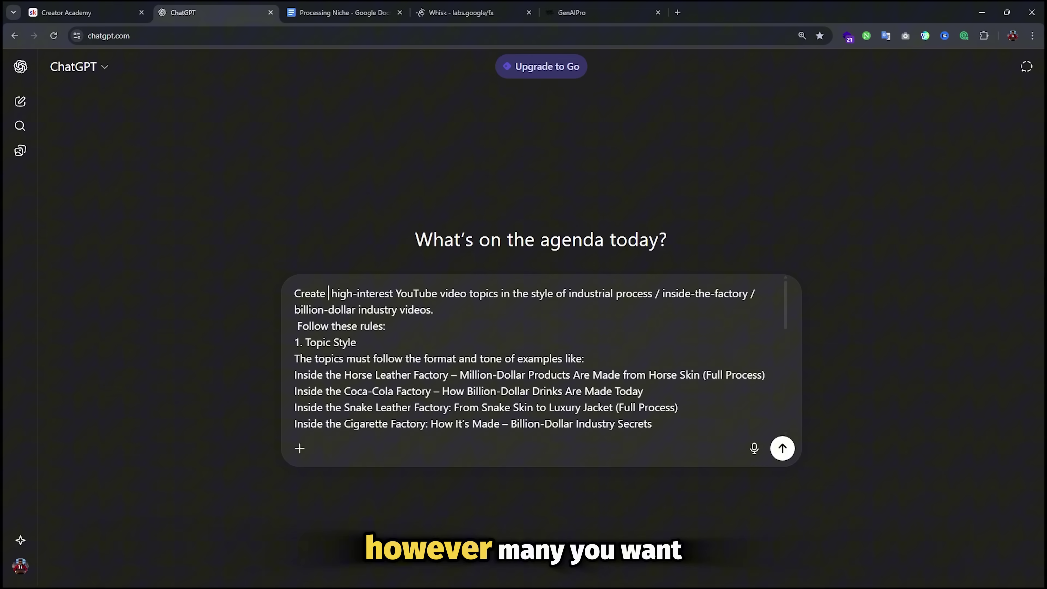
pyautogui.write('25')
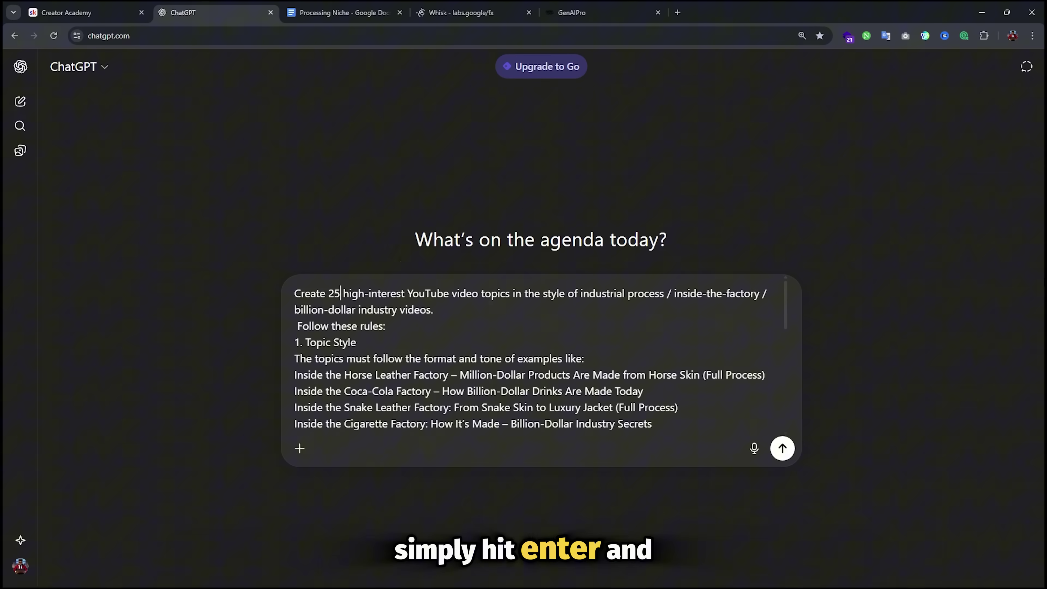
pyautogui.press('Return')
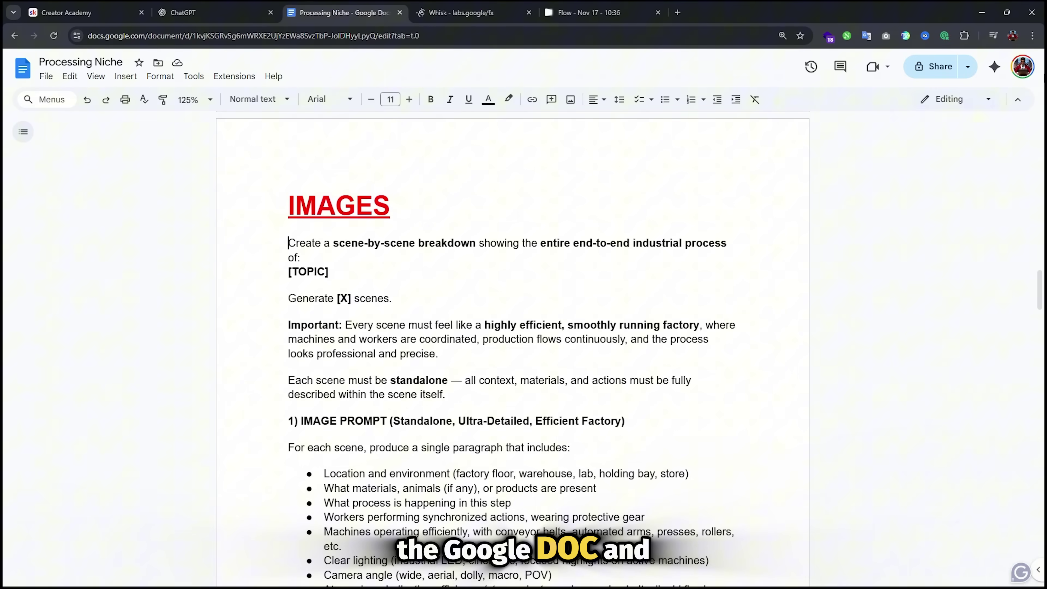
# Step: Select the IMAGES scene-breakdown prompt text in the Google Doc for copying
pyautogui.hotkey('shift', 'Down')
pyautogui.hotkey('shift', 'Down')
pyautogui.hotkey('shift', 'Down')
pyautogui.hotkey('shift', 'Down')
pyautogui.hotkey('shift', 'Down')
pyautogui.hotkey('shift', 'Down')
pyautogui.hotkey('shift', 'Down')
pyautogui.hotkey('shift', 'Down')
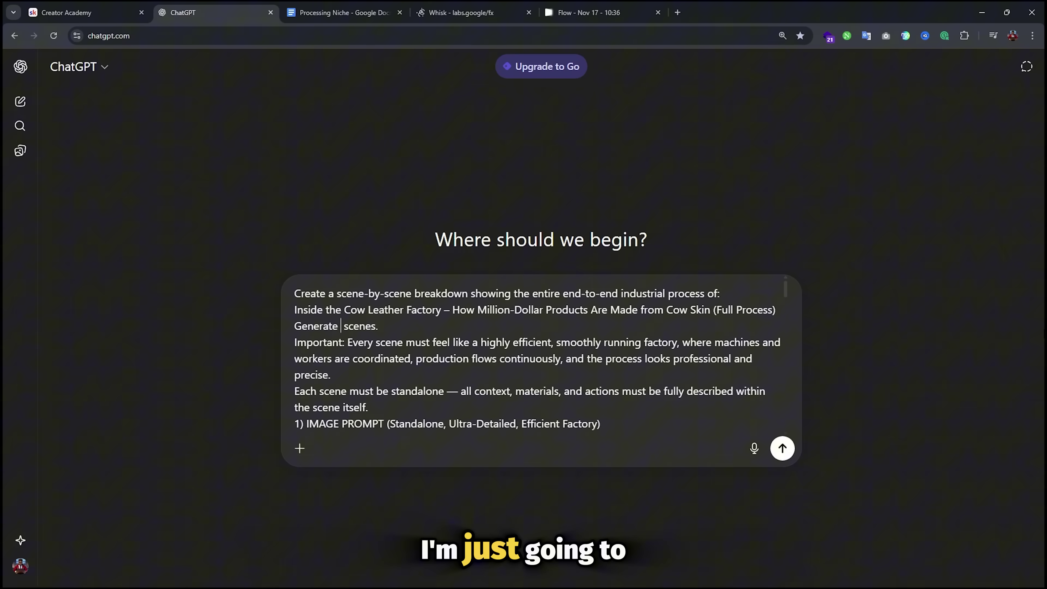
# Step: Send the Cow Leather Factory breakdown prompt and scroll through the generated scene prompts
pyautogui.press('Return')
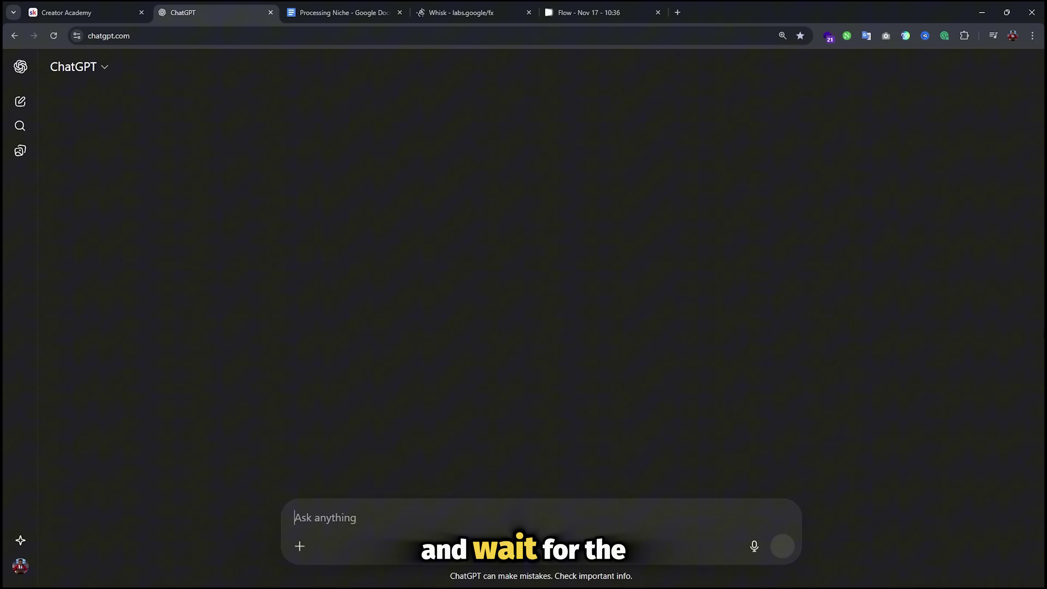
pyautogui.scroll(-8, 541, 289)
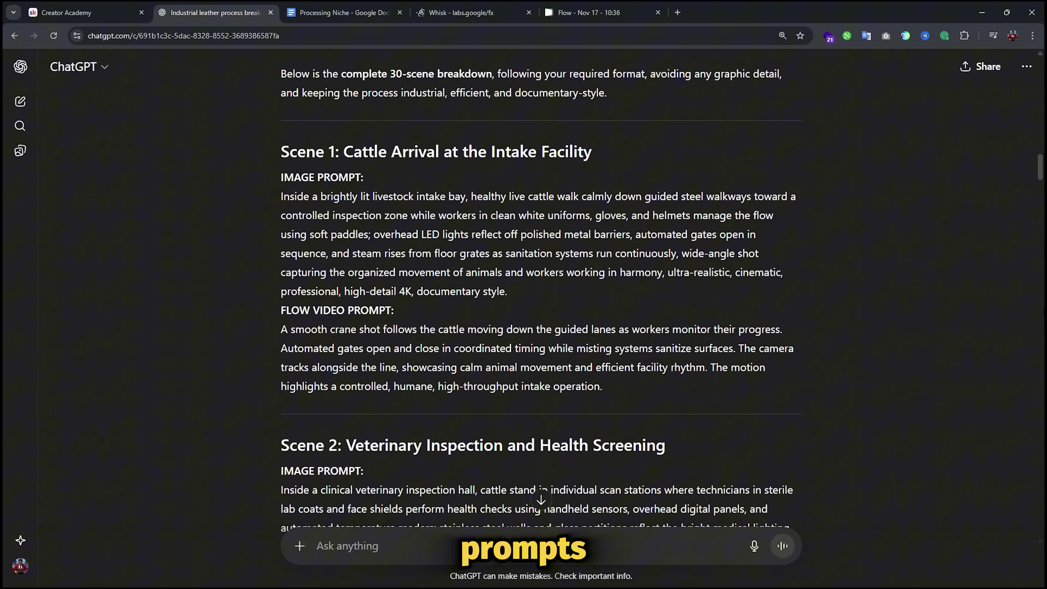
pyautogui.scroll(-6, 541, 289)
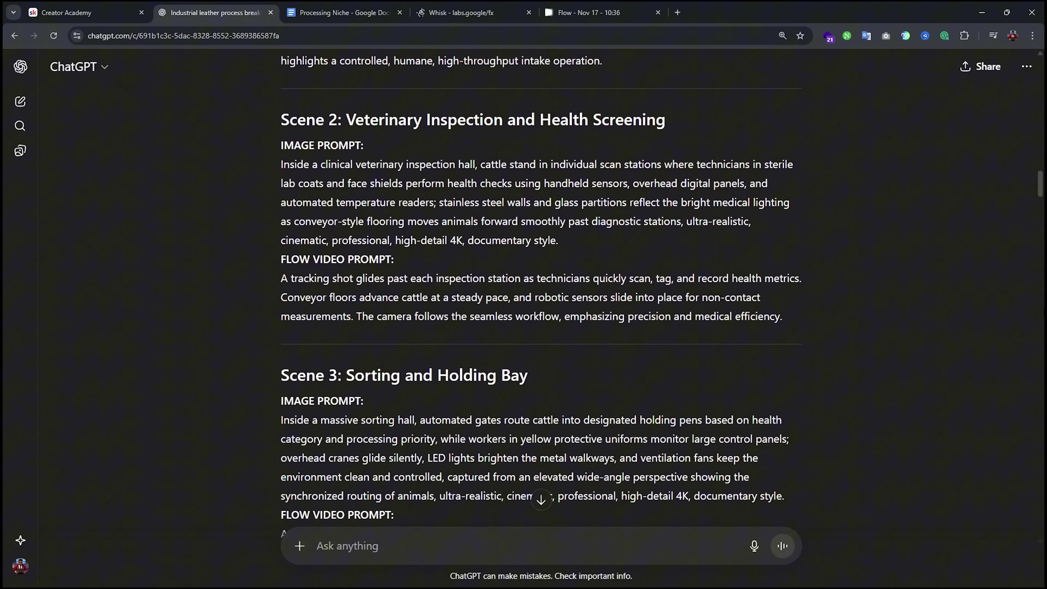
pyautogui.scroll(-8, 541, 289)
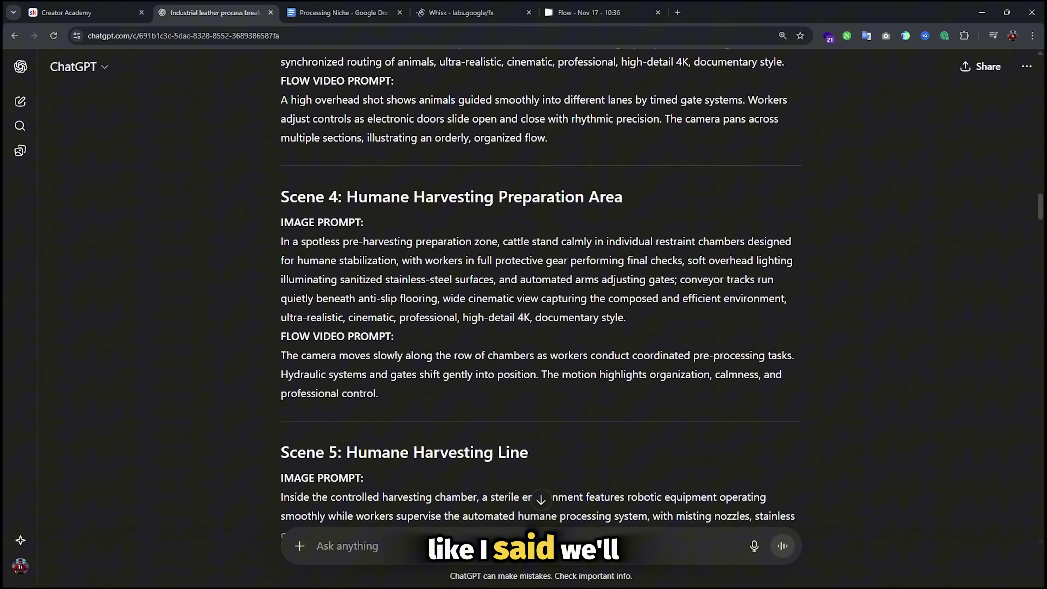
pyautogui.scroll(-7, 541, 288)
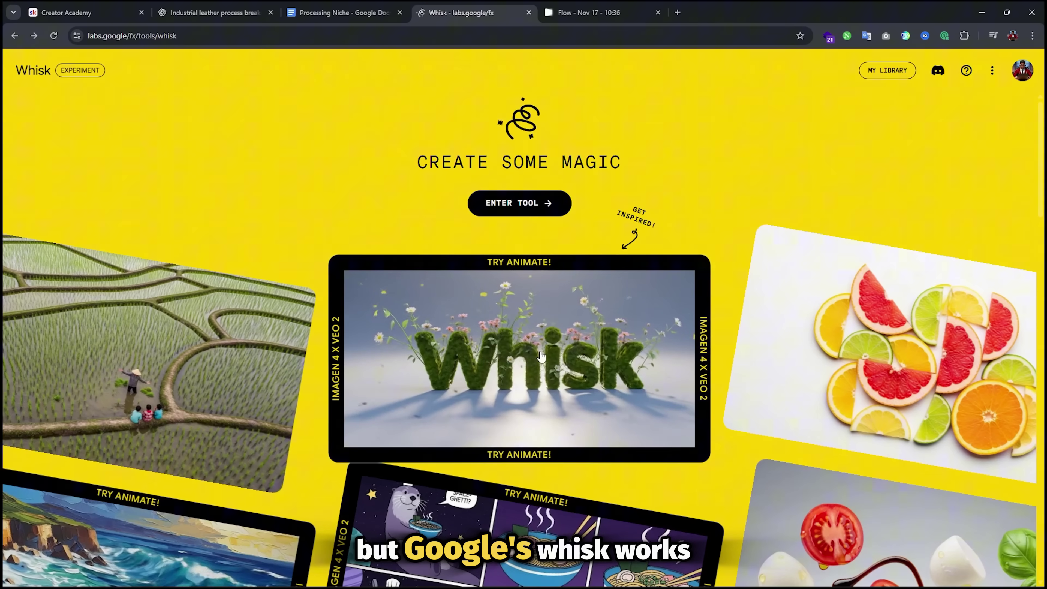
# Step: Generate Whisk images from the pasted Scene 1 livestock intake bay prompt
pyautogui.click(520, 203)
pyautogui.click(515, 431)
pyautogui.write('Inside a brightly lit livestock intake bay, healthy live cattle walk calmly down guided steel walkways toward a controlled inspection zone while workers in clean white uniforms, gloves, and helmets manage the flow using soft paddles; overhead LED lights reflect off polished metal barriers, automated gates open in sequence, and steam rises from floor grates as sanitation systems run continuously, wide-angle shot capturing the organized movement of animals and workers working in harmony, ultra-realistic, cinematic, professional, high-detail 4K, documentary style.')
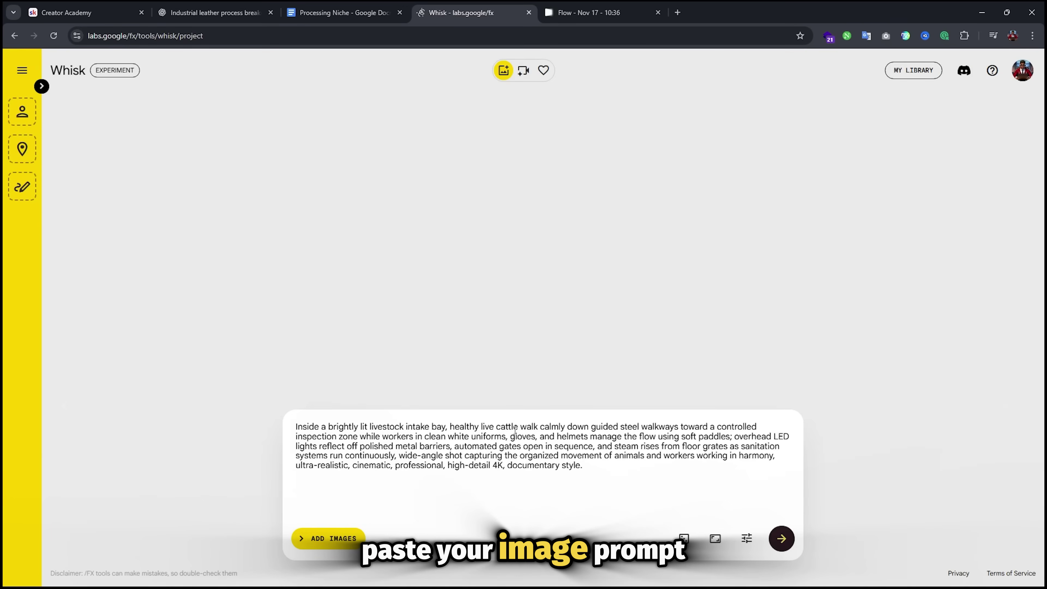
pyautogui.click(713, 545)
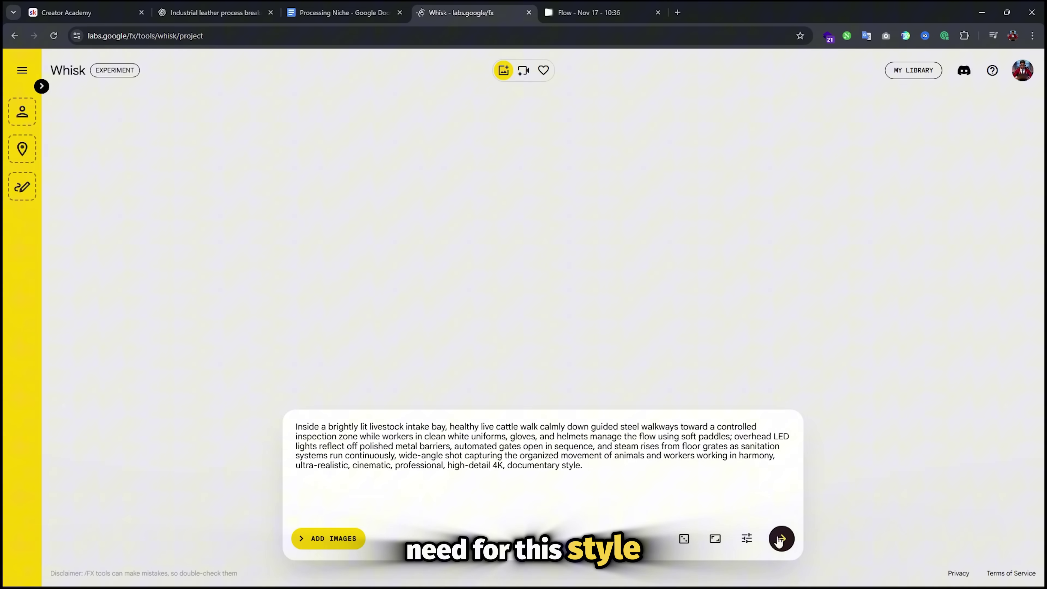
pyautogui.click(782, 538)
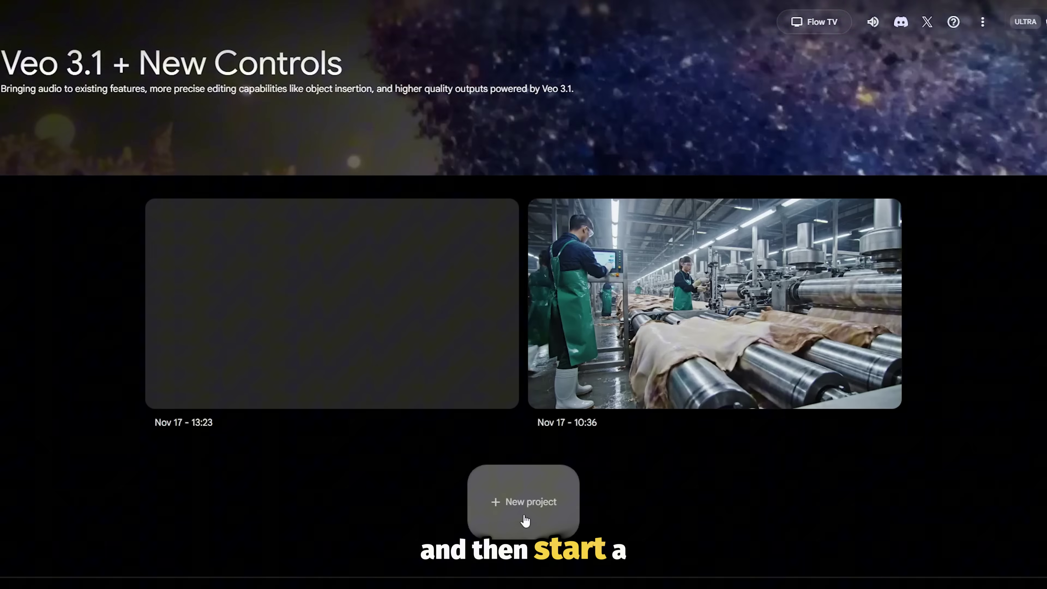
# Step: Start a new Text to Video project set to Veo 3.1 - Quality, Landscape 16:9, 2 outputs
pyautogui.click(528, 517)
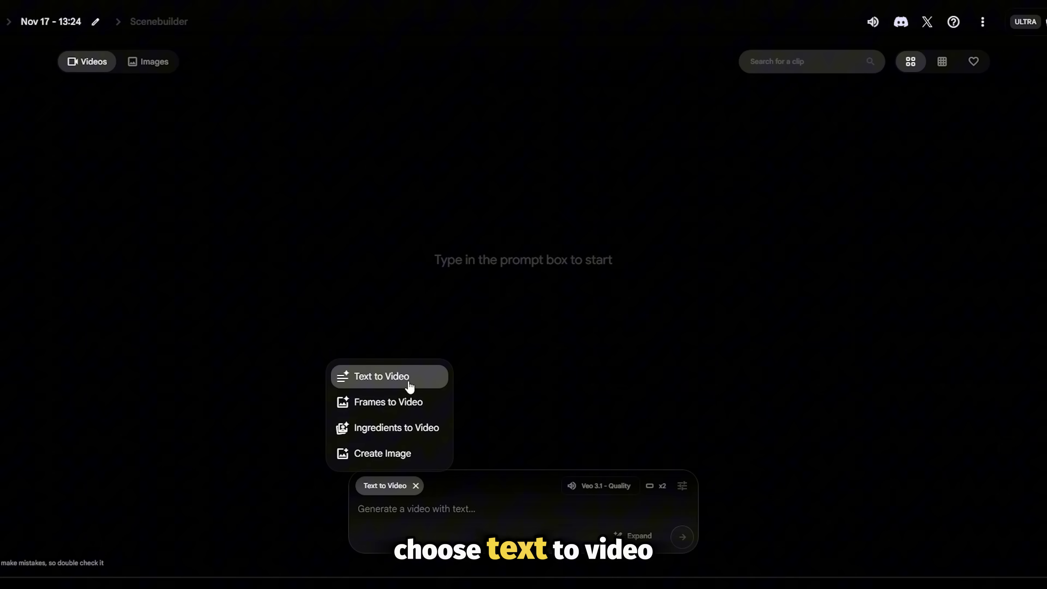
pyautogui.click(374, 378)
pyautogui.click(589, 484)
pyautogui.click(561, 426)
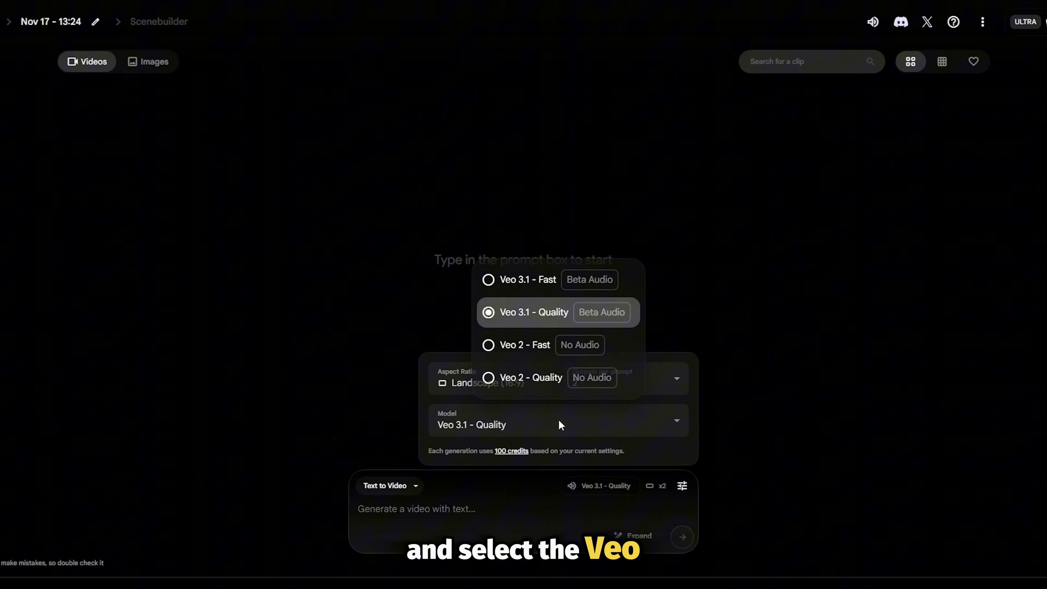
pyautogui.click(541, 315)
pyautogui.click(536, 375)
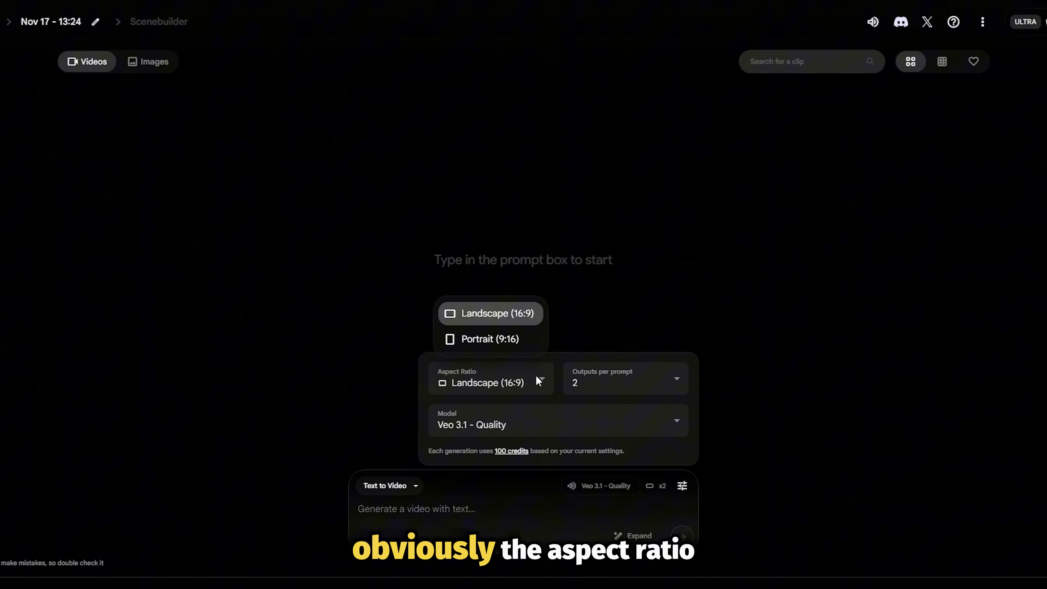
pyautogui.click(519, 320)
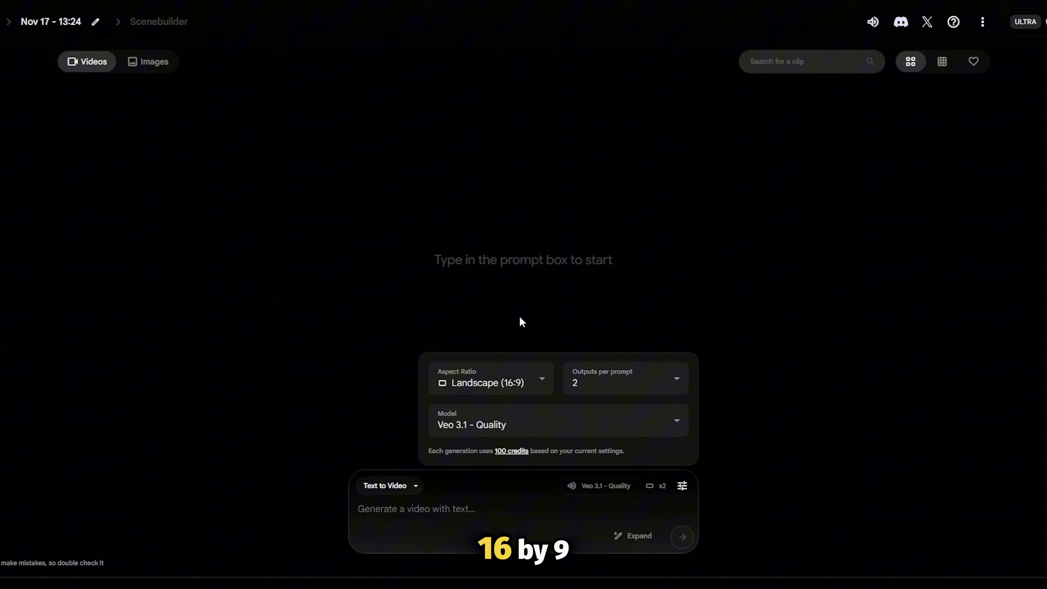
pyautogui.click(582, 380)
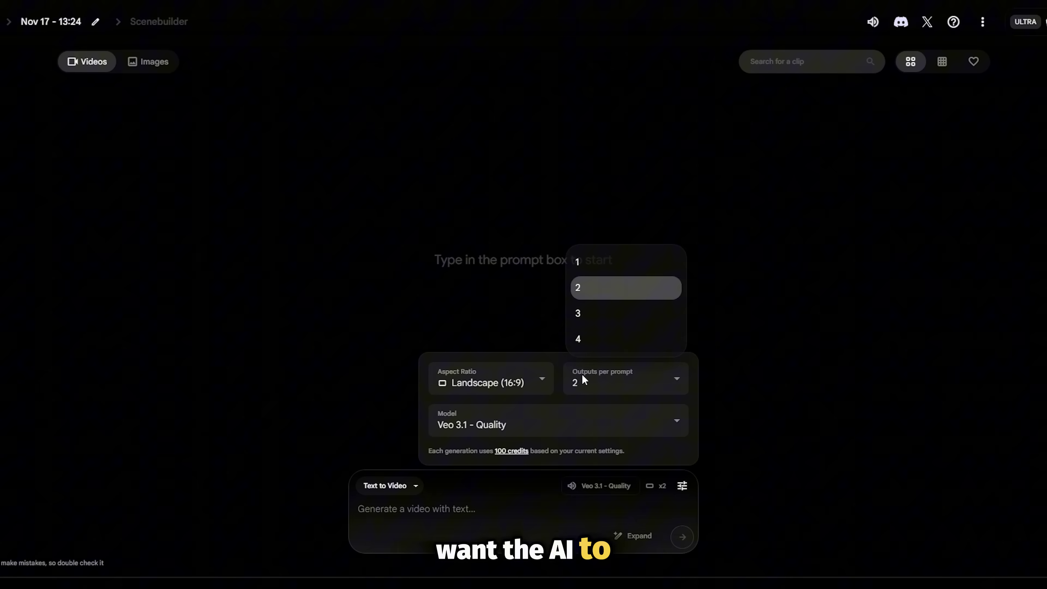
pyautogui.click(602, 291)
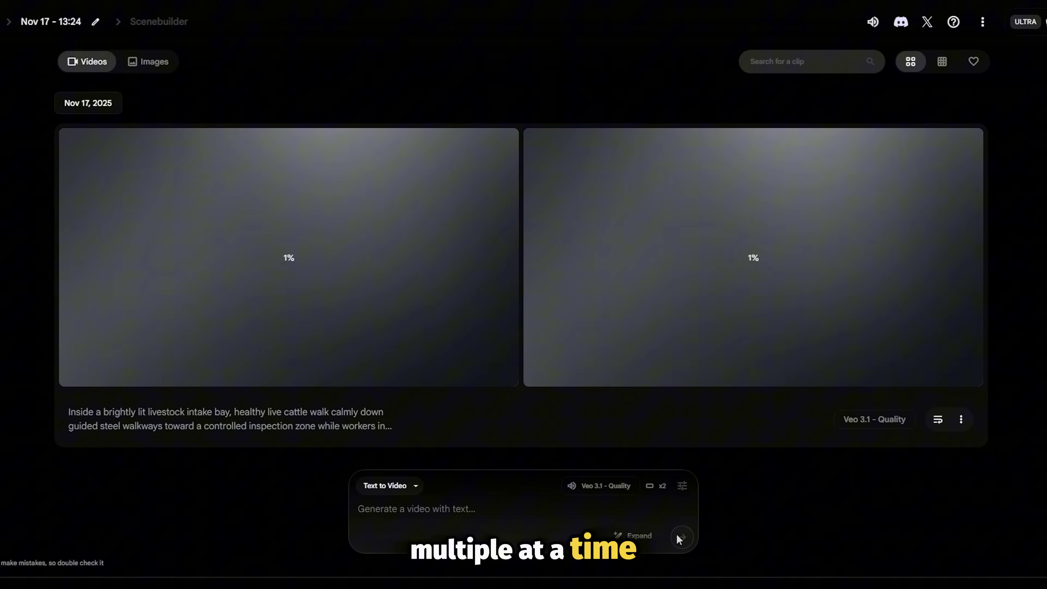
# Step: Generate clips from the veterinary inspection prompt and play the right-hand clip
pyautogui.click(386, 508)
pyautogui.write('Inside a clinical veterinary inspection hall, cattle stand in individual scan stations where technicians in sterile lab coats and face shields perform health checks using handheld sensors, overhead digital panels, and automated temperature readers; stainless steel walls and glass partitions reflect the bright medical lighting as conveyor-style flooring moves animals forward smoothly past diagnostic stations, ultra-realistic, cinematic, professional, high-detail 4K, documentary style.')
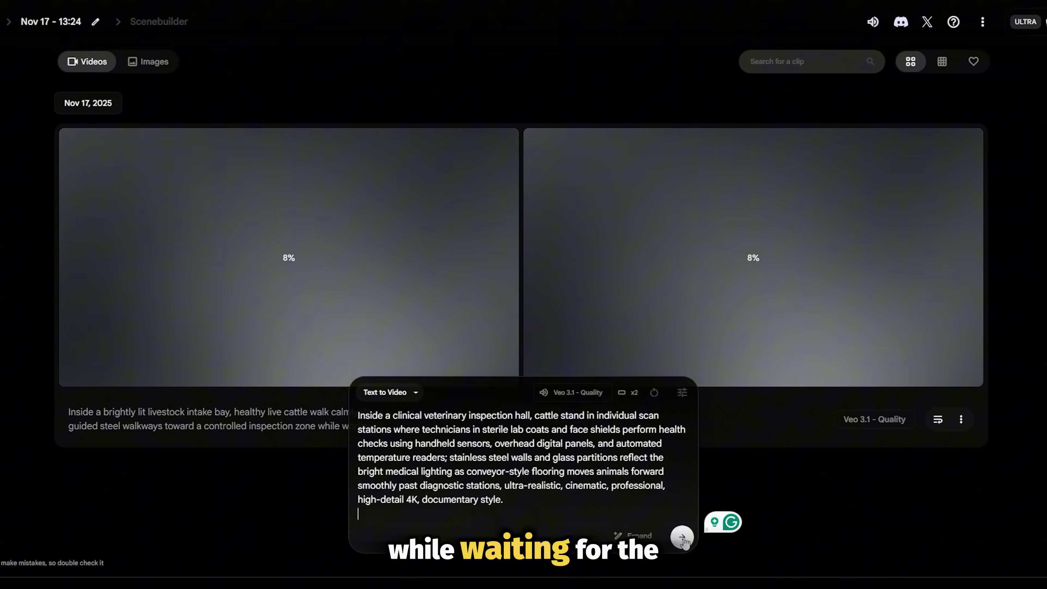
pyautogui.click(682, 537)
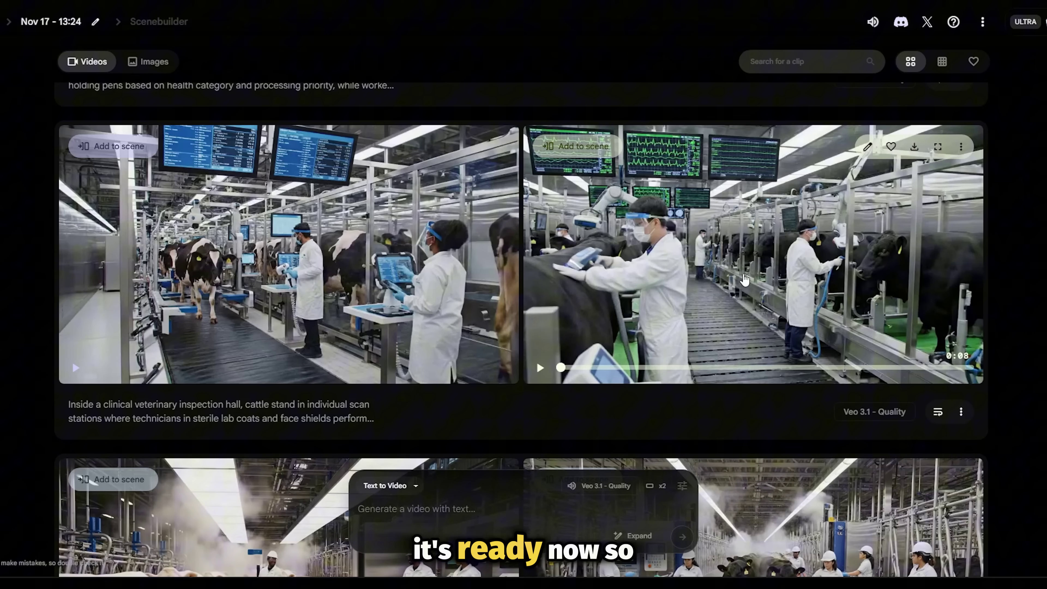
pyautogui.click(744, 280)
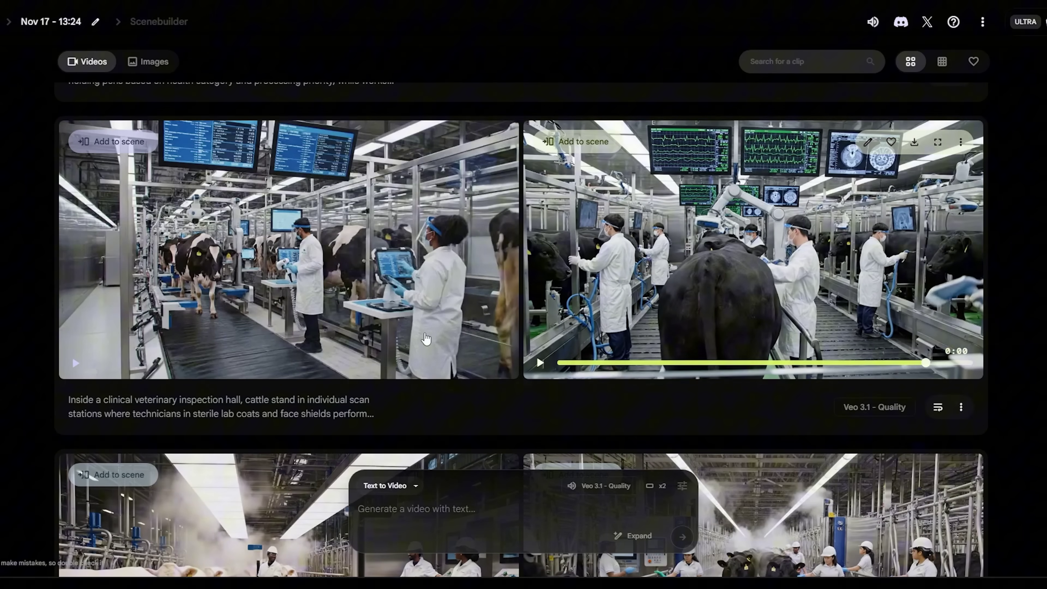
# Step: Copy the left clip's full prompt into the video prompt box and check the sorting-hall clips
pyautogui.moveTo(346, 300)
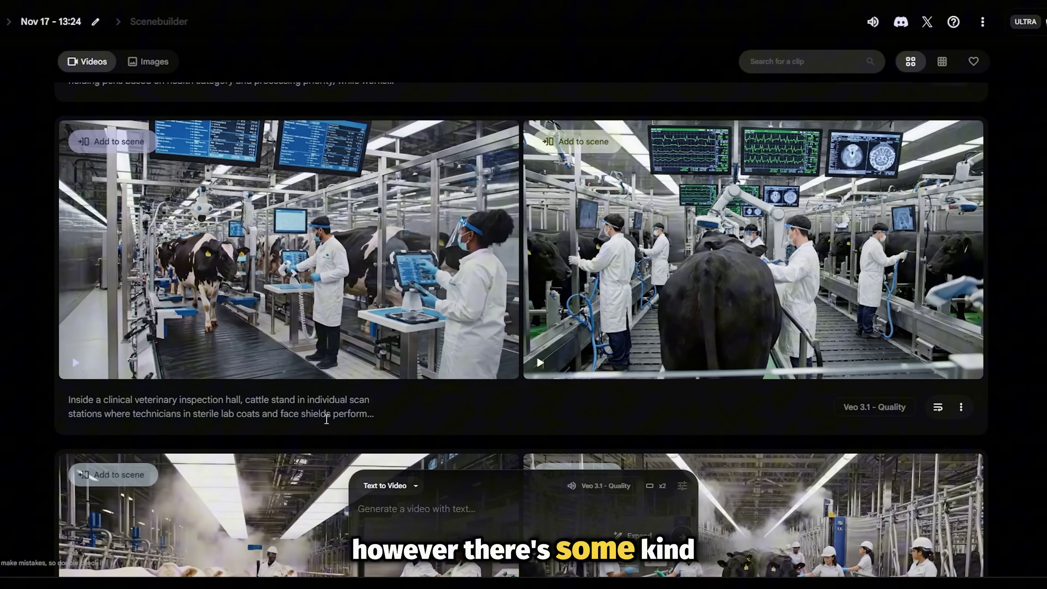
pyautogui.click(327, 416)
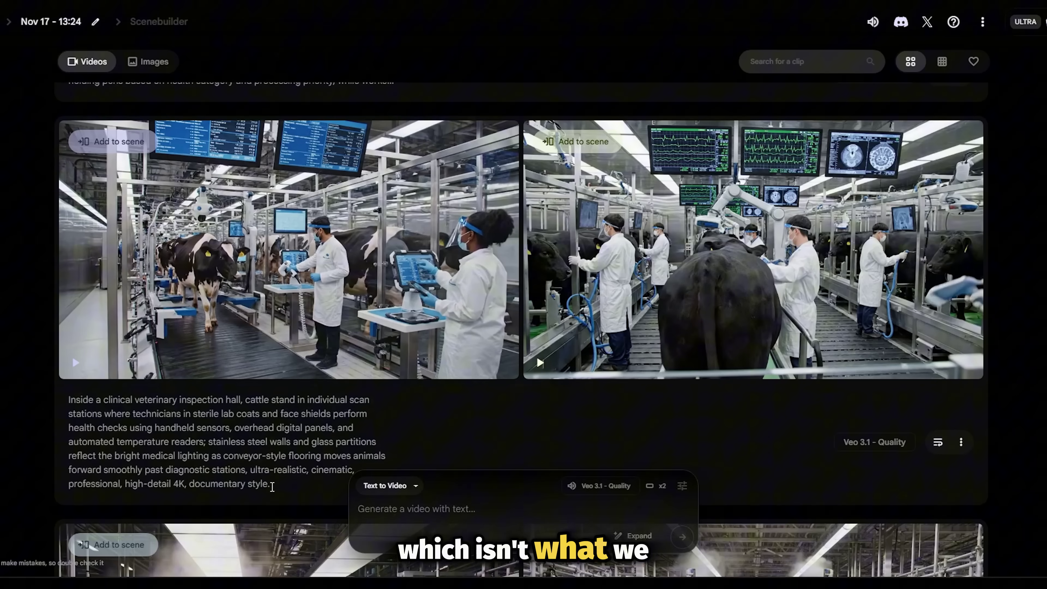
pyautogui.moveTo(69, 399); pyautogui.dragTo(292, 489)
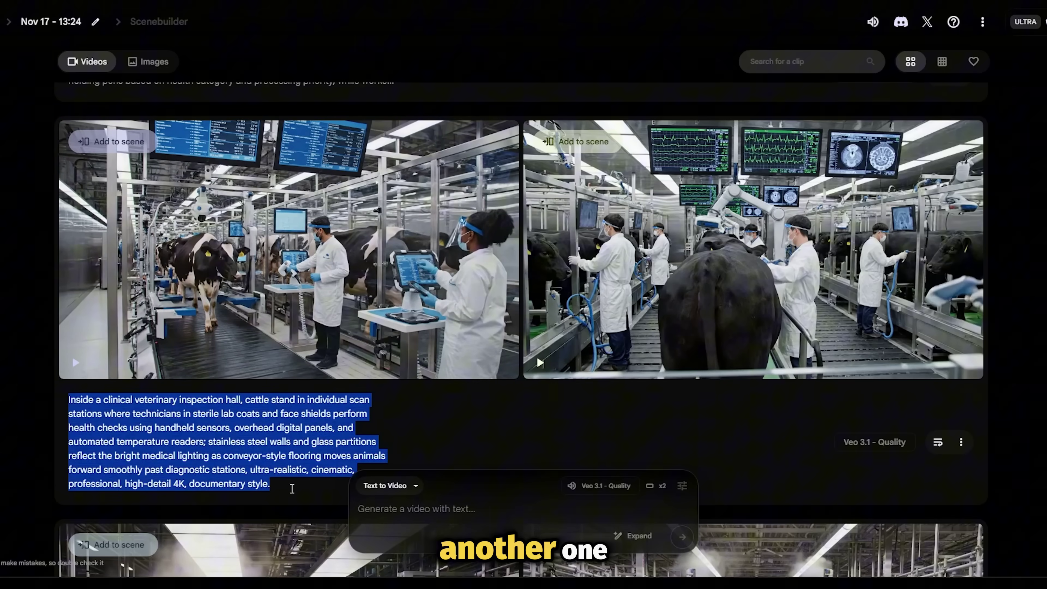
pyautogui.hotkey('ctrl', 'c')
pyautogui.click(538, 525)
pyautogui.hotkey('ctrl', 'v')
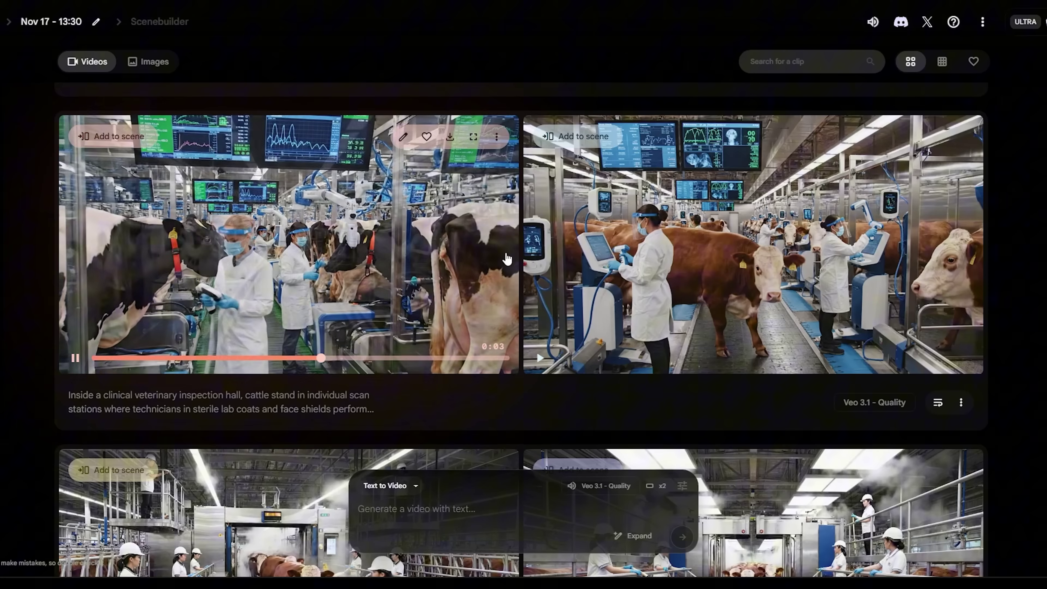
pyautogui.scroll(5, 507, 259)
pyautogui.scroll(1, 507, 258)
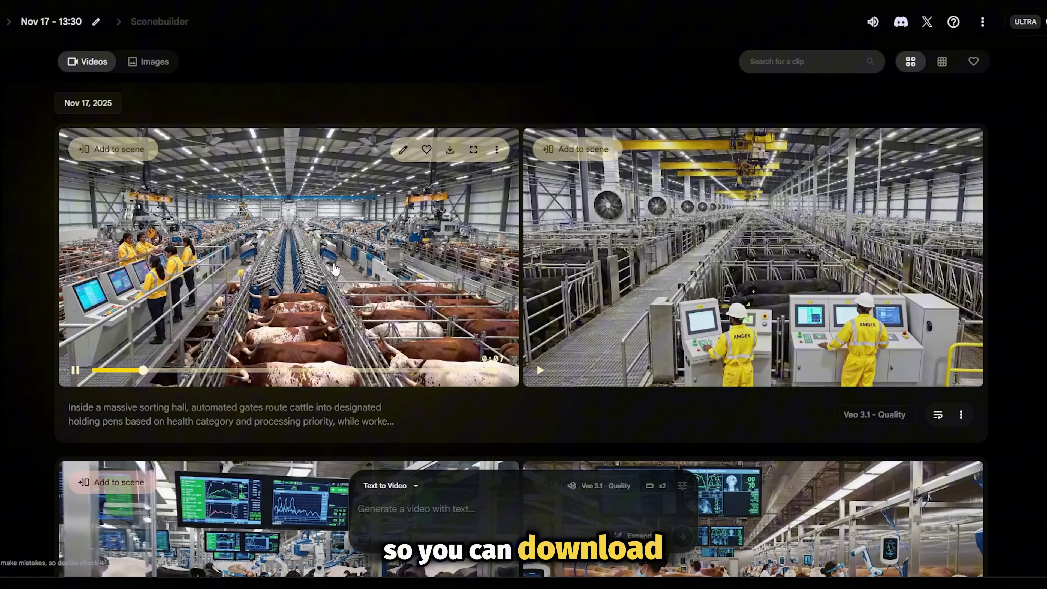
pyautogui.scroll(-5, 428, 178)
# Step: Download the veterinary inspection clip upscaled to 1080p
pyautogui.click(449, 142)
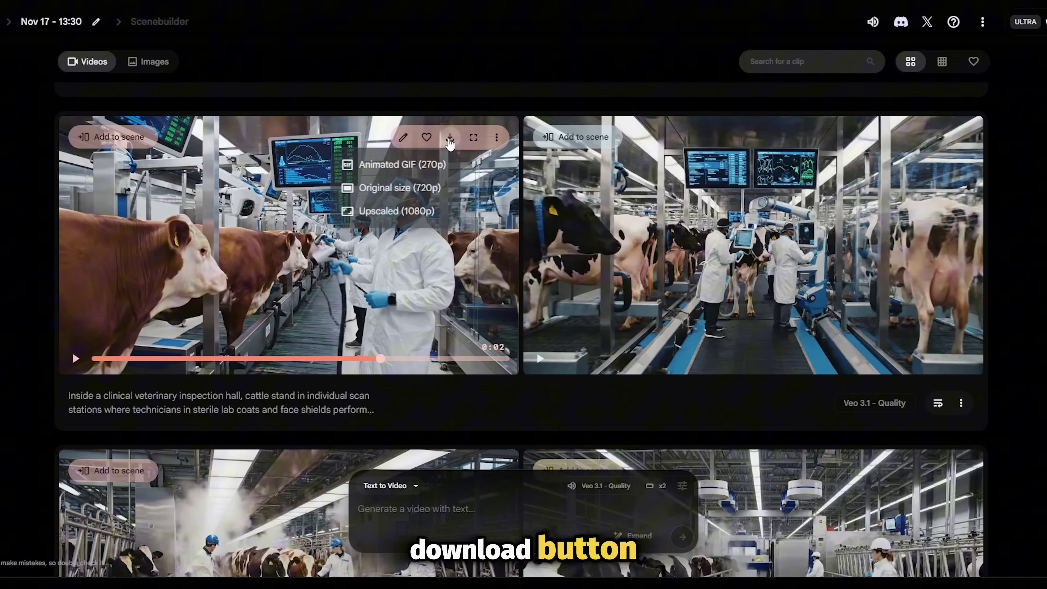
pyautogui.click(413, 212)
pyautogui.scroll(5, 783, 231)
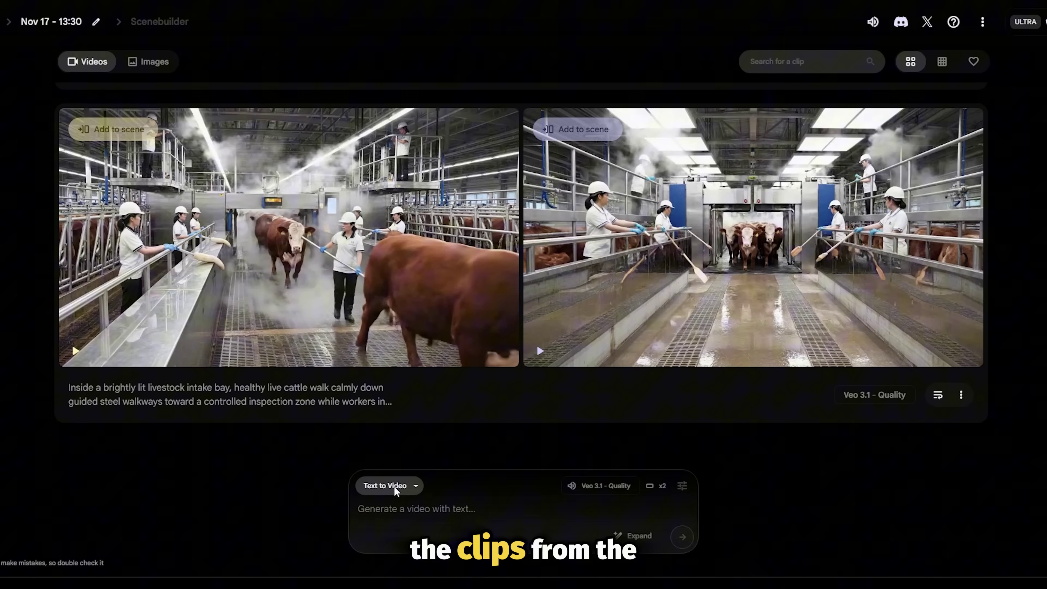
# Step: Generate washing-tunnel clips in Frames to Video from a start frame and the pasted prompt
pyautogui.click(395, 487)
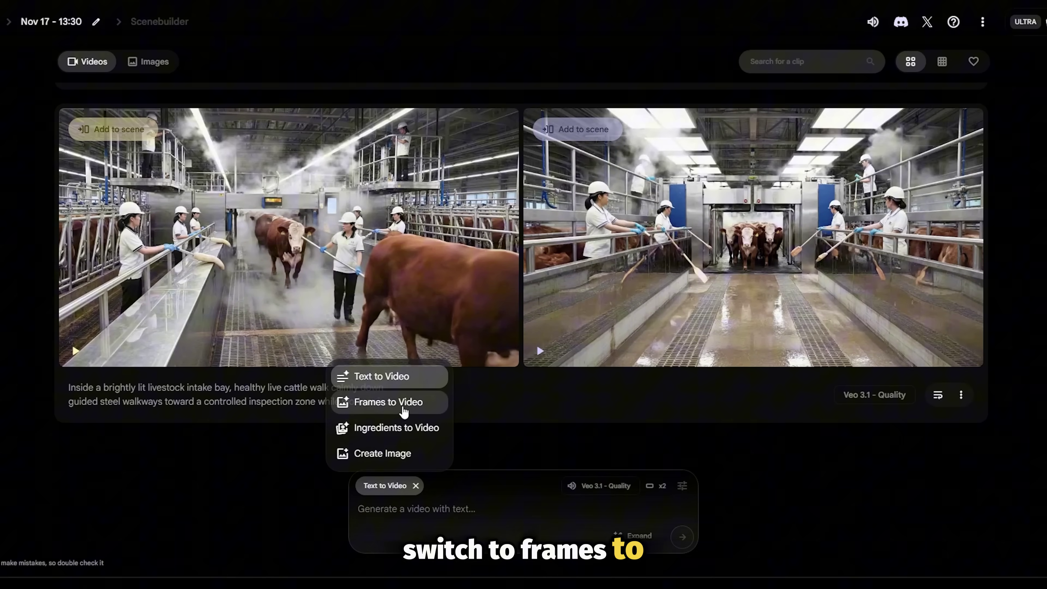
pyautogui.click(404, 406)
pyautogui.click(372, 537)
pyautogui.click(524, 414)
pyautogui.click(429, 508)
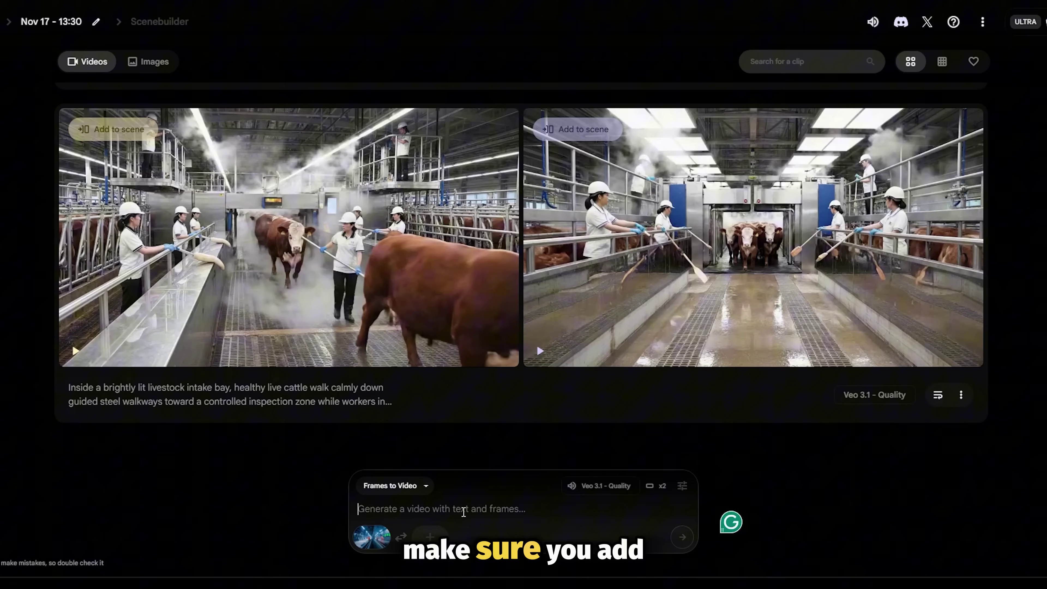
pyautogui.hotkey('ctrl', 'v')
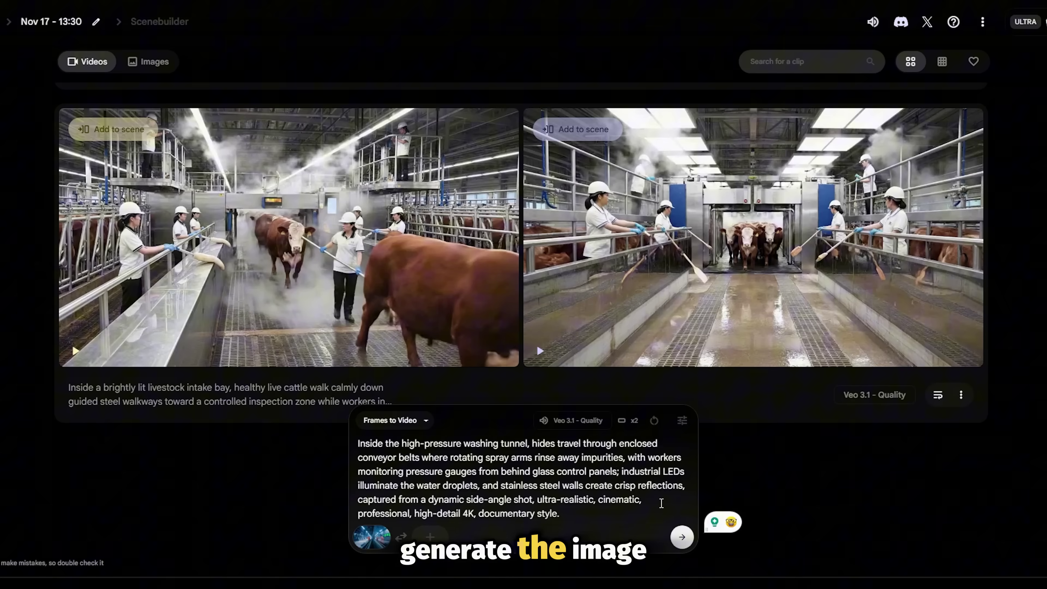
pyautogui.click(683, 538)
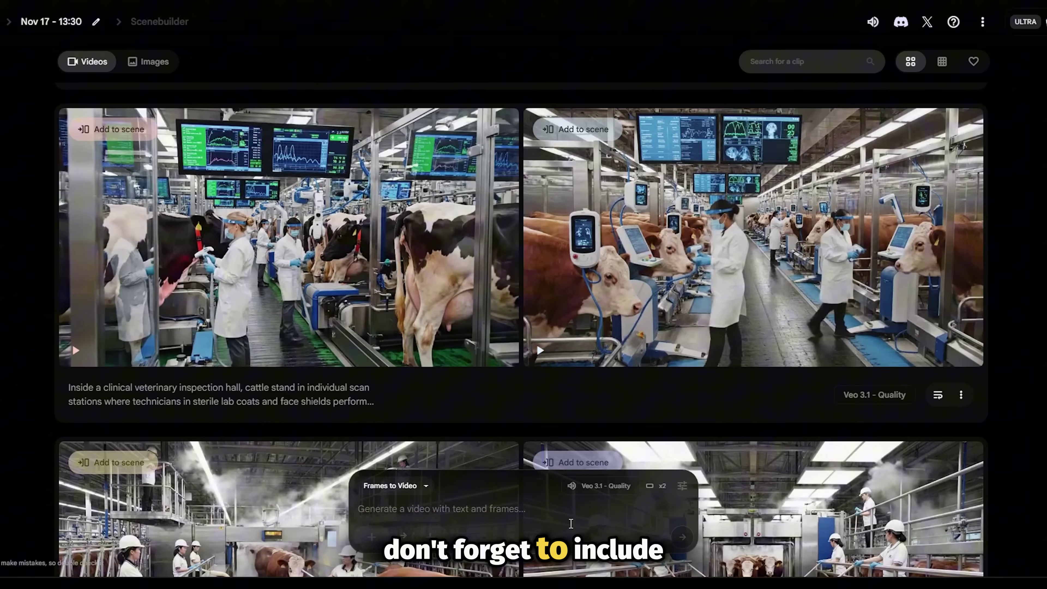
pyautogui.scroll(-5, 619, 370)
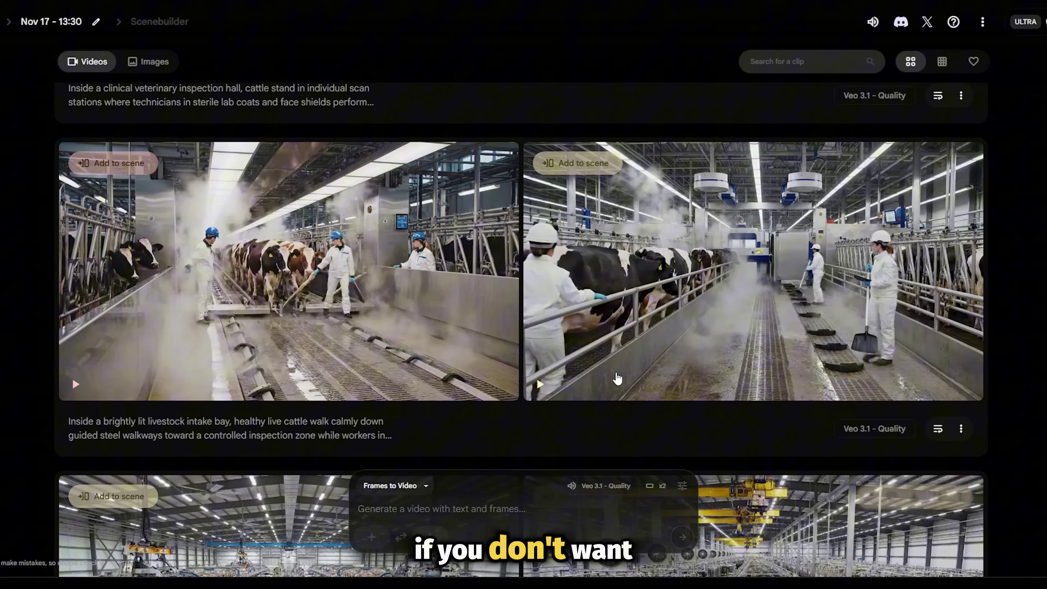
pyautogui.scroll(5, 620, 378)
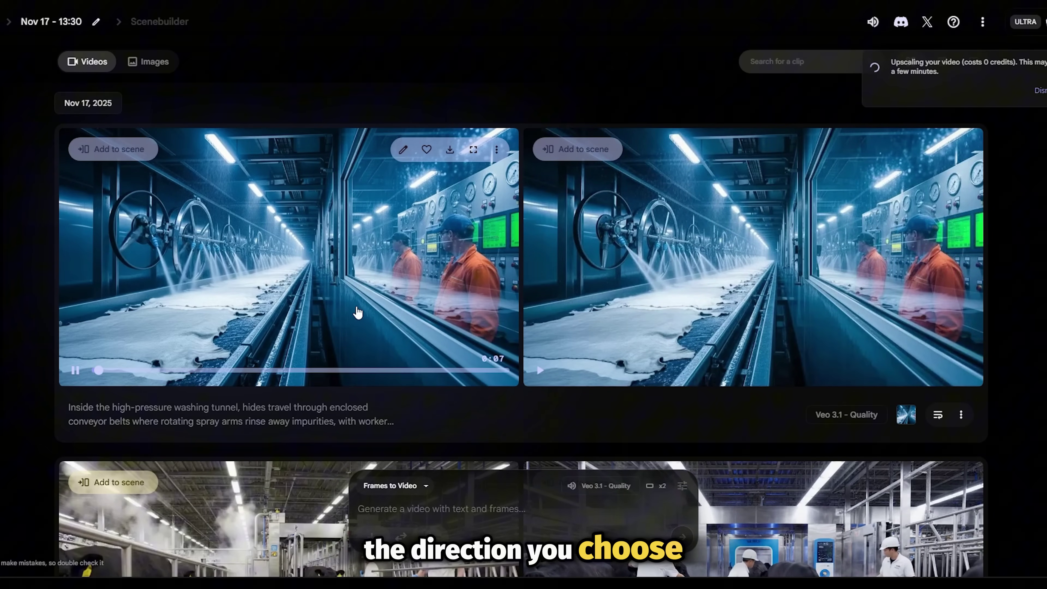
pyautogui.moveTo(732, 294)
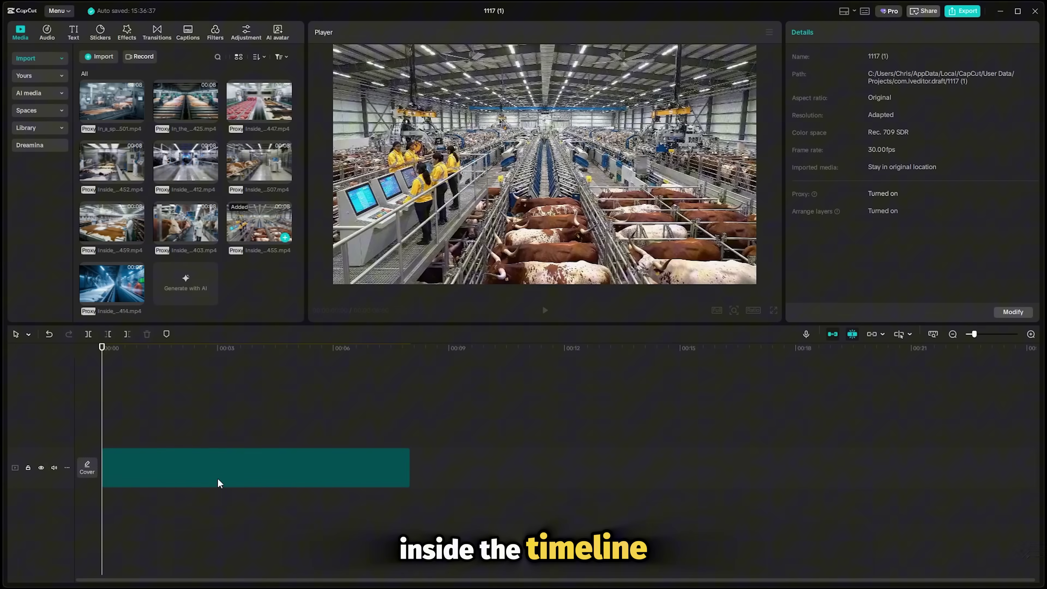
# Step: Set the CapCut project aspect ratio to 16:9
pyautogui.click(334, 471)
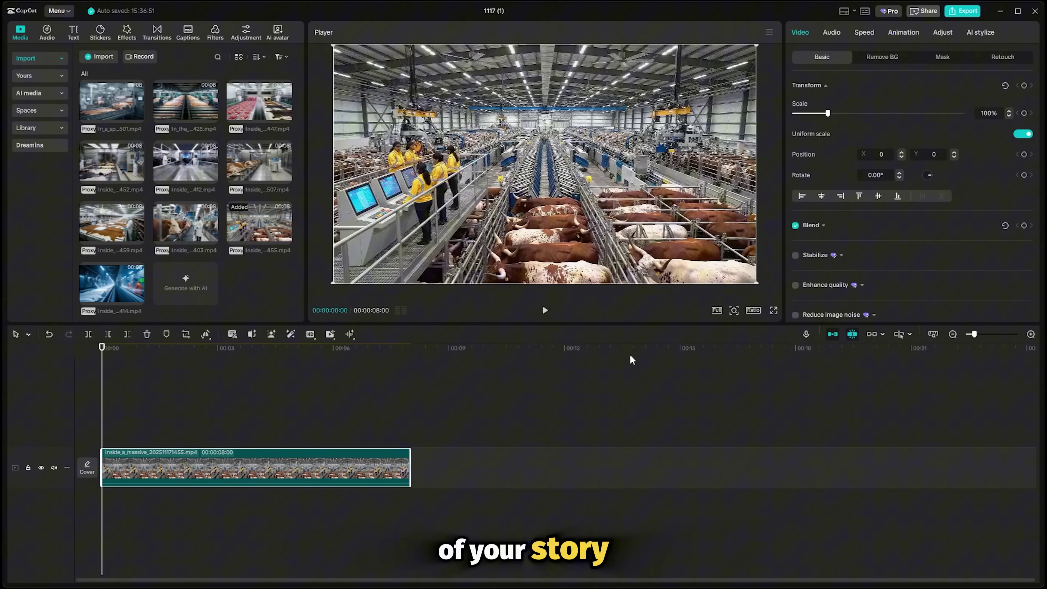
pyautogui.click(752, 310)
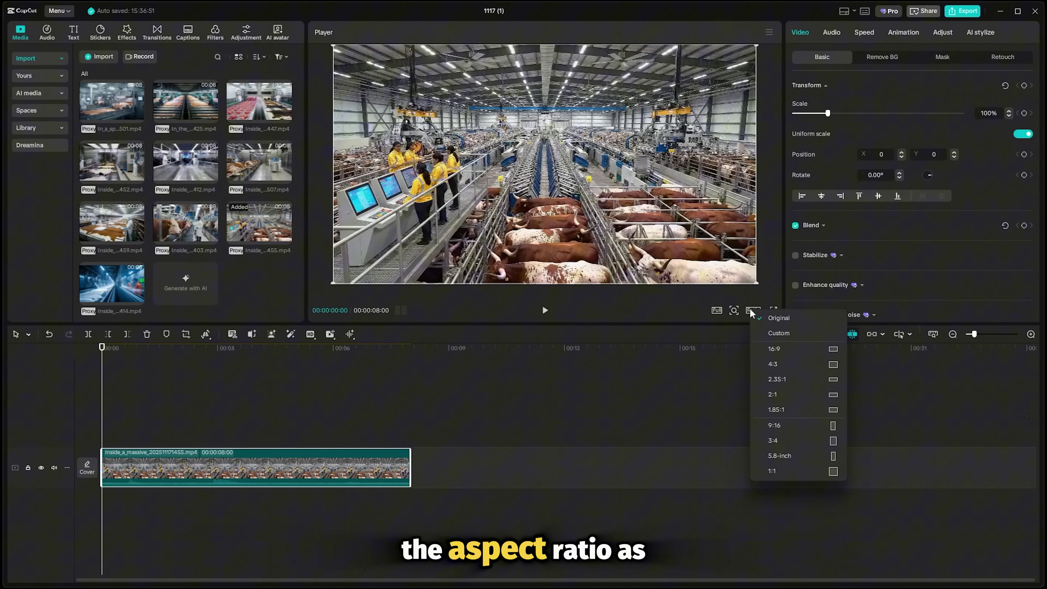
pyautogui.click(774, 350)
# Step: Place the intake clip and the remaining clips on the timeline in order
pyautogui.click(186, 223)
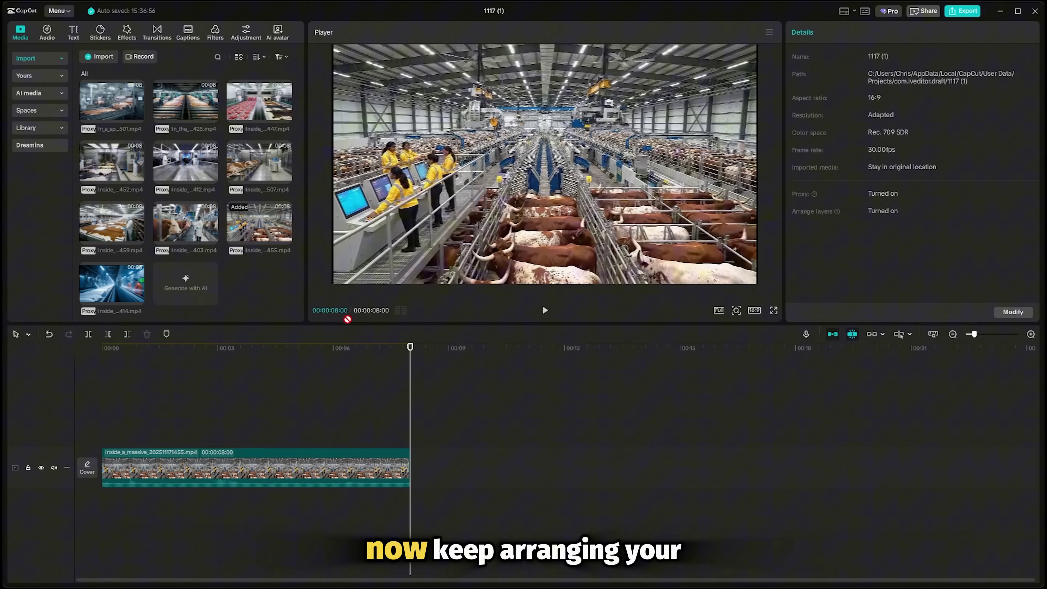
pyautogui.moveTo(186, 223); pyautogui.dragTo(416, 478)
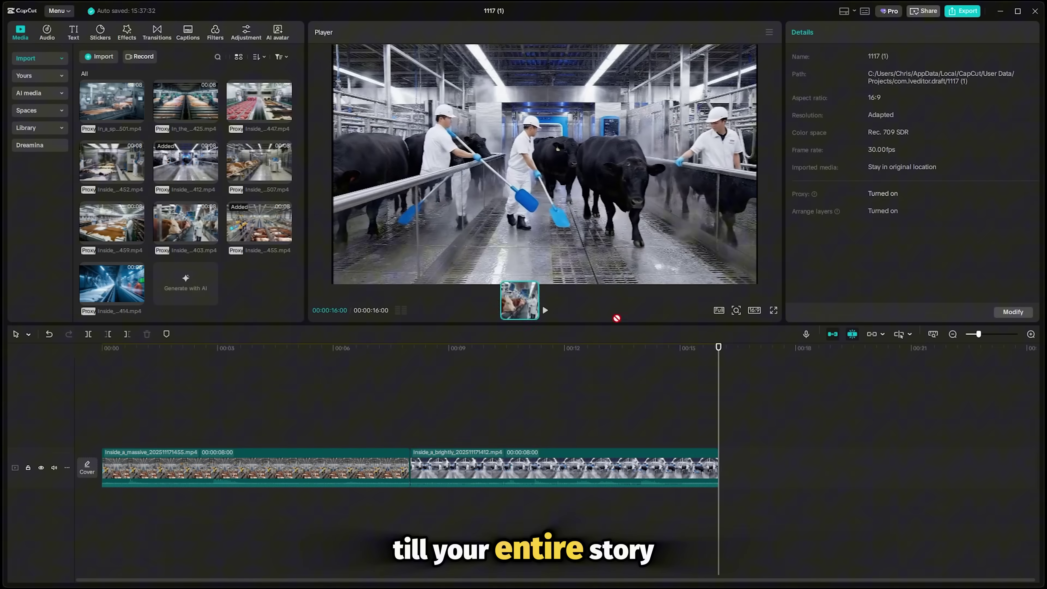
pyautogui.moveTo(750, 470); pyautogui.dragTo(734, 470)
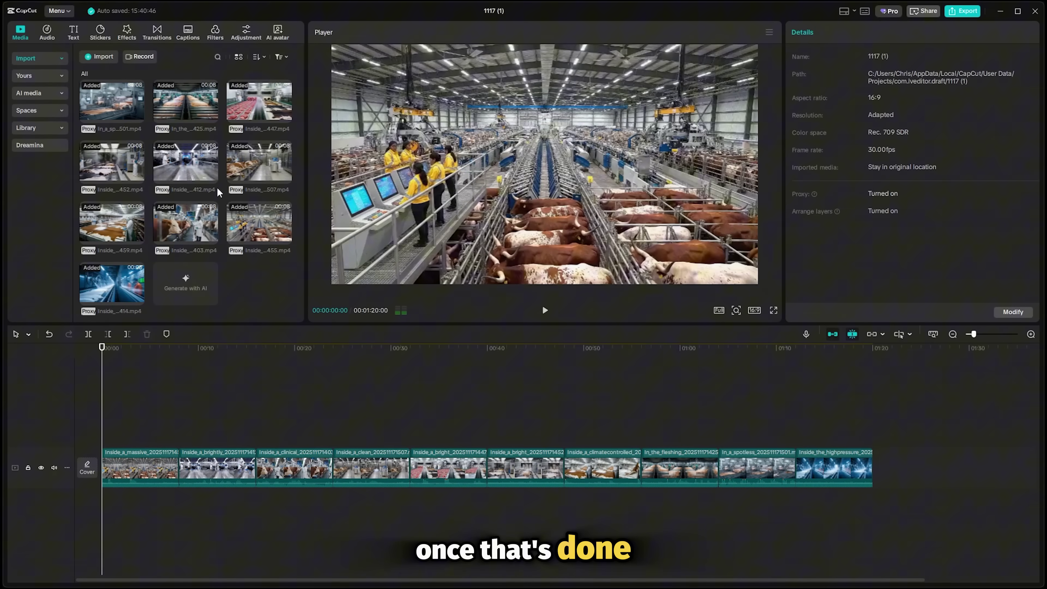
# Step: Add a Crystal Clear filter track spanning the entire video
pyautogui.click(165, 36)
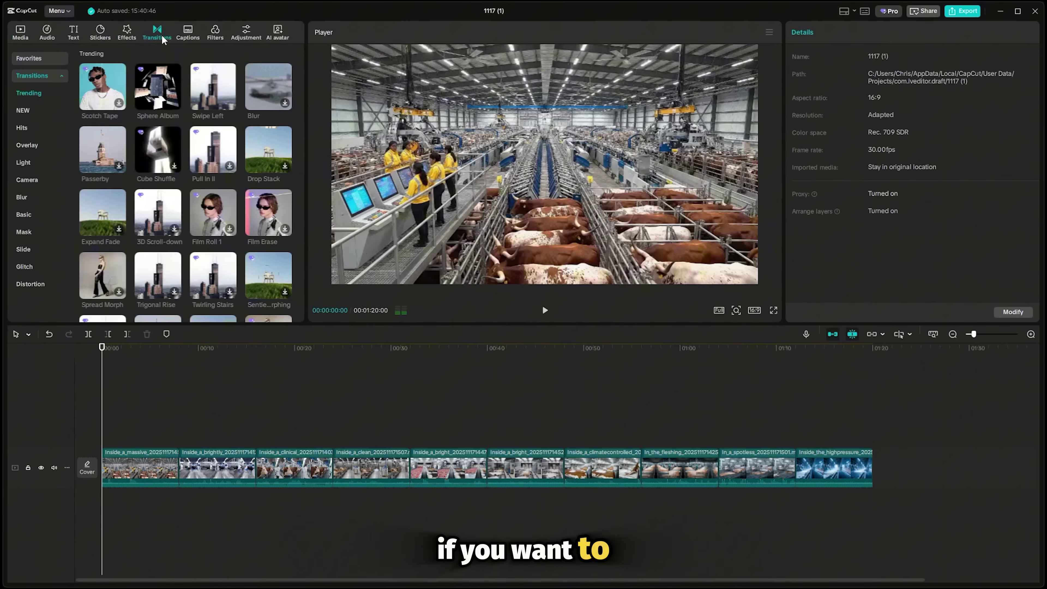
pyautogui.click(28, 58)
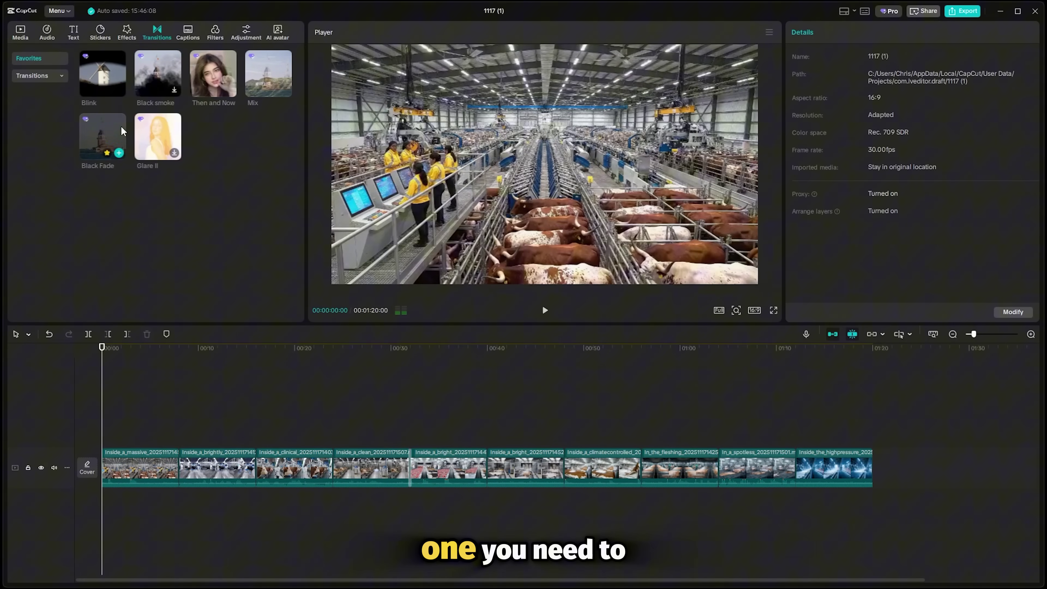
pyautogui.click(216, 36)
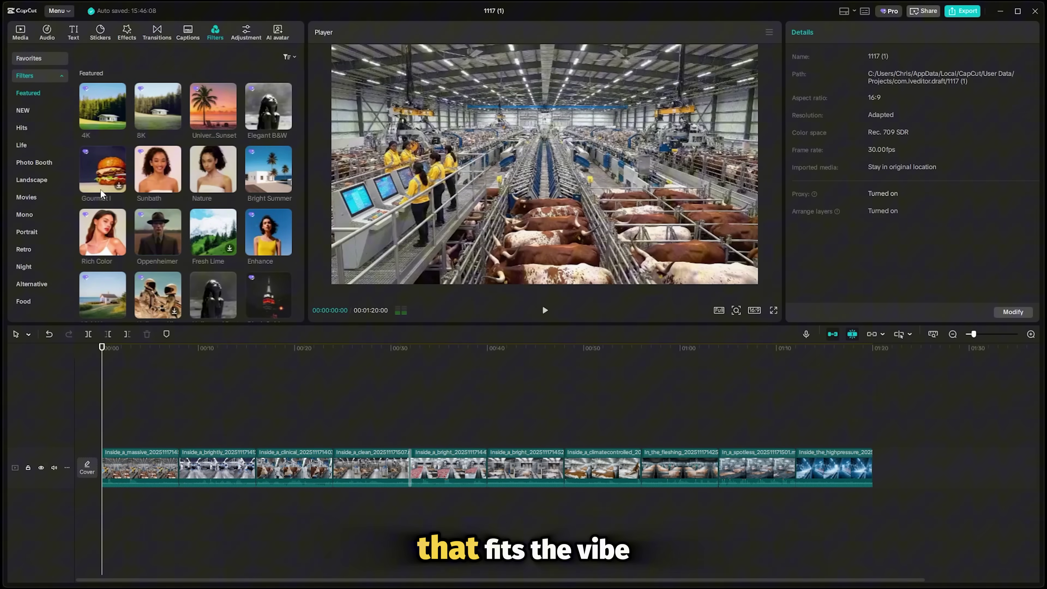
pyautogui.scroll(-5, 117, 109)
pyautogui.click(161, 214)
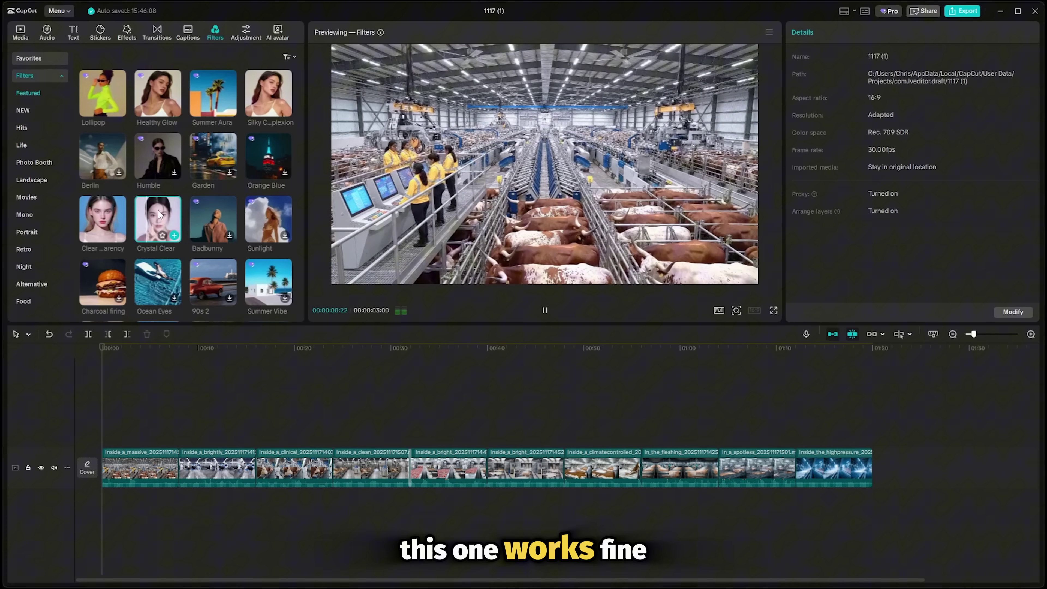
pyautogui.moveTo(161, 214); pyautogui.dragTo(134, 373)
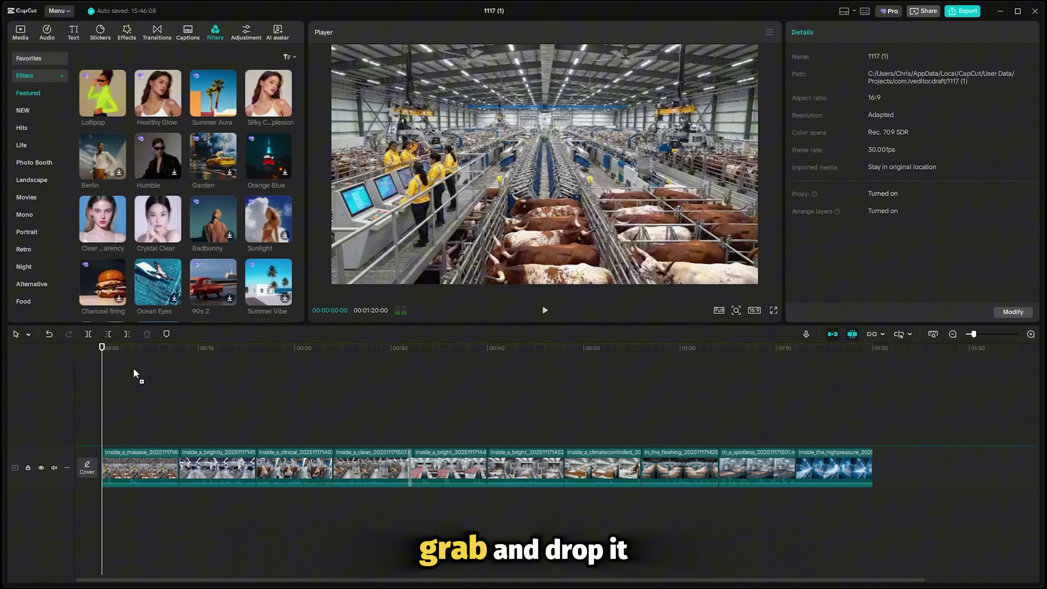
pyautogui.moveTo(107, 410); pyautogui.dragTo(874, 347)
pyautogui.moveTo(196, 376); pyautogui.dragTo(738, 372)
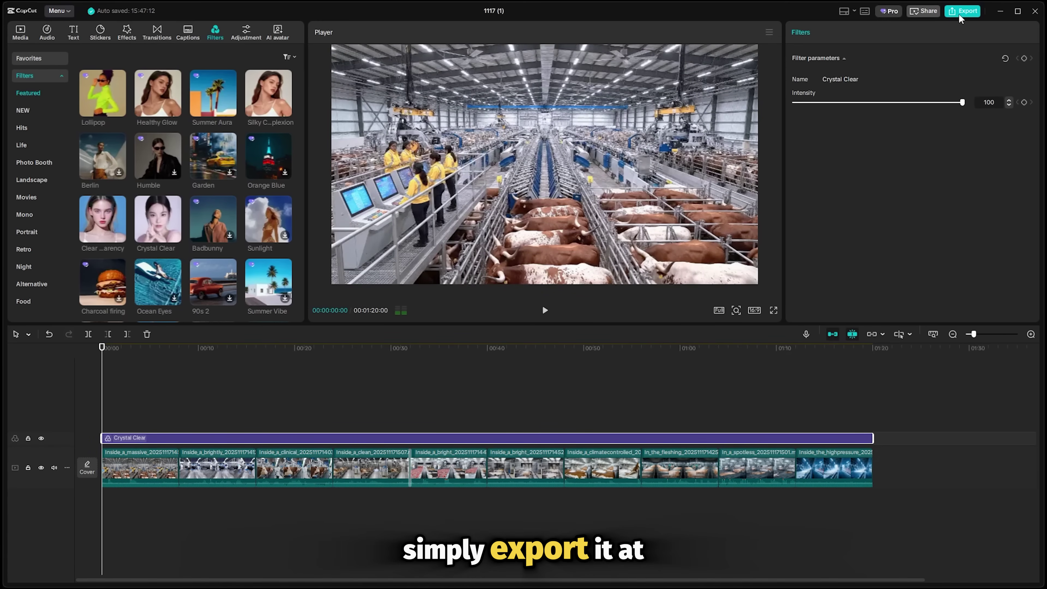
# Step: Set the export resolution to 2K
pyautogui.click(961, 15)
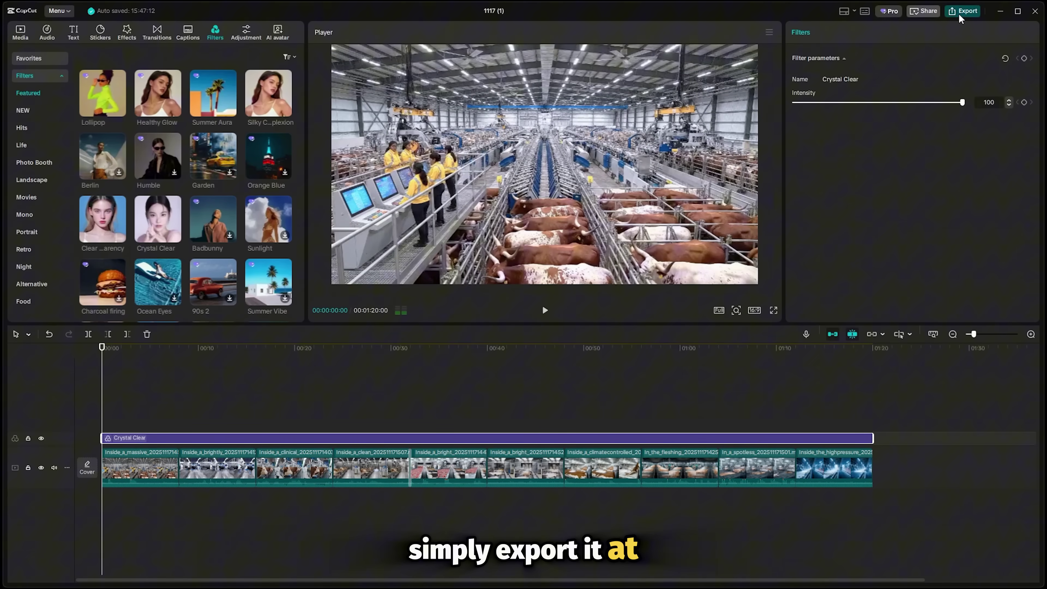
pyautogui.click(602, 237)
pyautogui.click(613, 308)
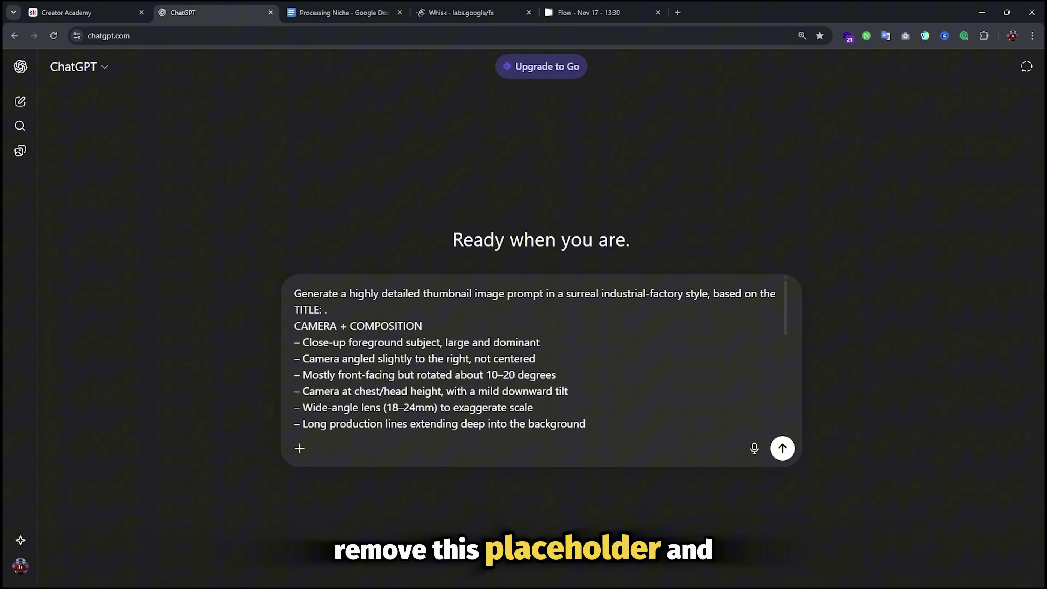
# Step: Paste the video title into the ChatGPT thumbnail template, send it, and scroll to the returned prompt
pyautogui.press('super+v')
pyautogui.press('Down')
pyautogui.press('Return')
pyautogui.press('Return')
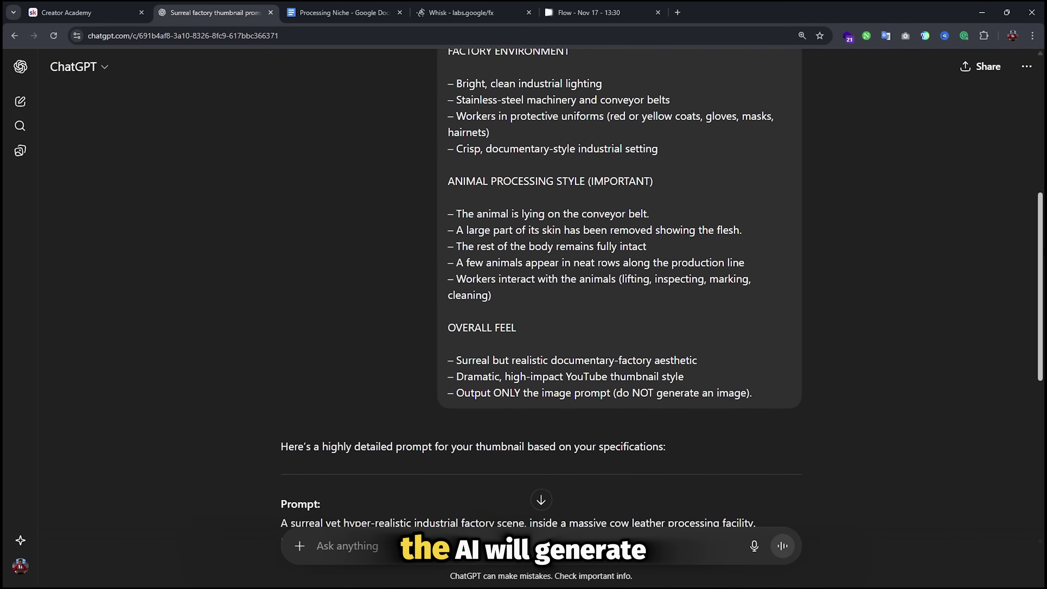
pyautogui.scroll(-8, 541, 289)
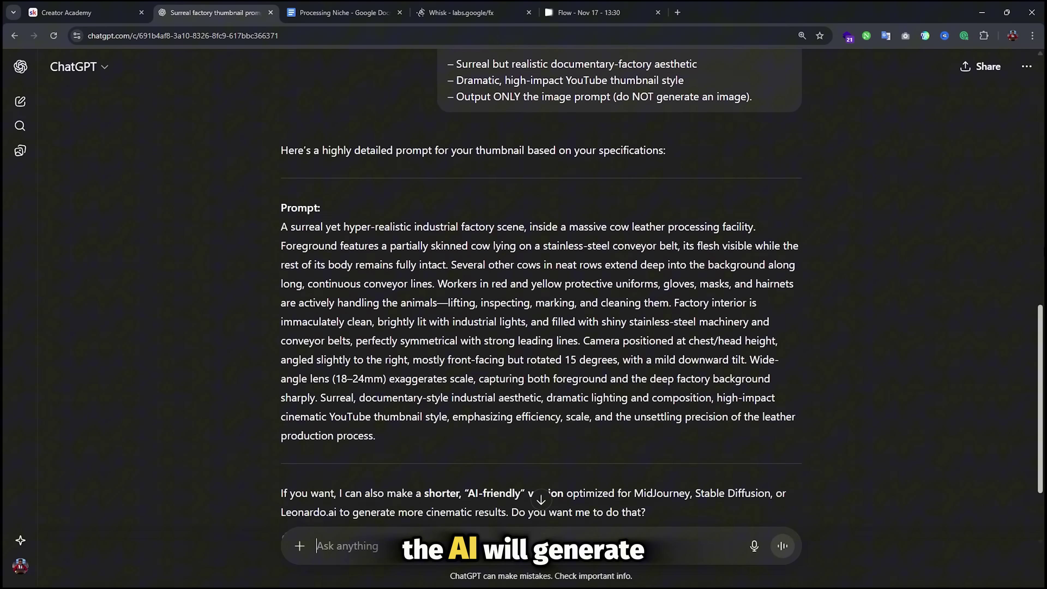
pyautogui.scroll(-2, 541, 289)
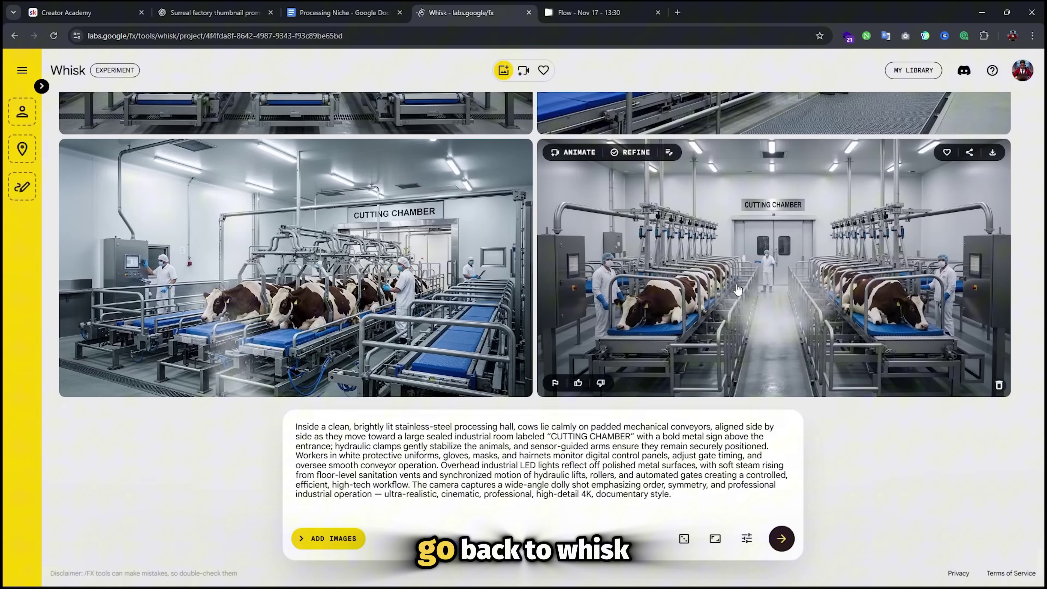
# Step: Replace Whisk's cutting-chamber prompt with the surreal cow-leather factory prompt and generate images
pyautogui.doubleClick(694, 470)
pyautogui.hotkey('ctrl', 'a')
pyautogui.press('BackSpace')
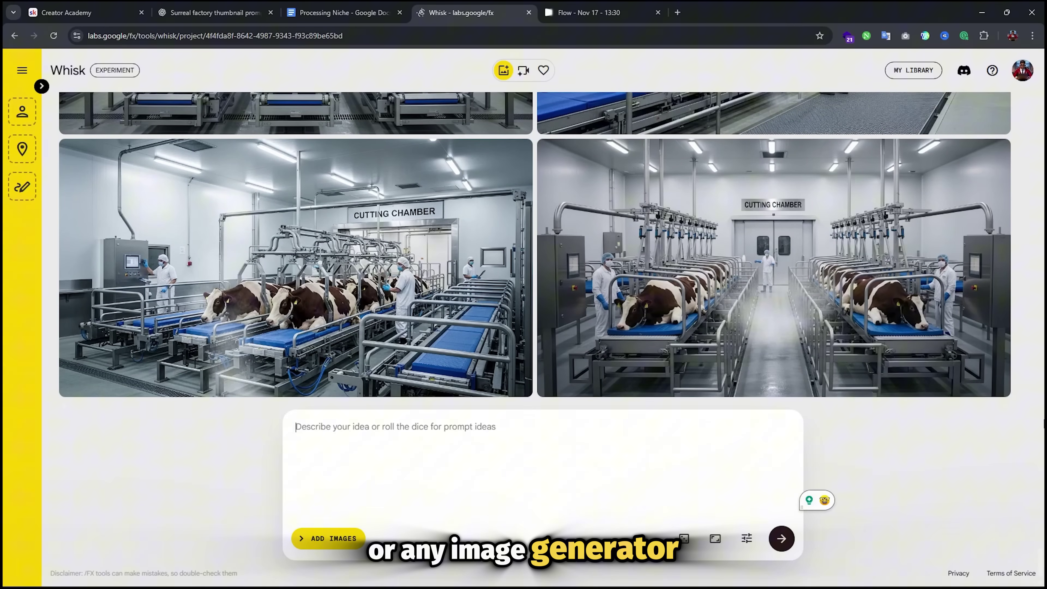
pyautogui.hotkey('ctrl', 'v')
pyautogui.press('Return')
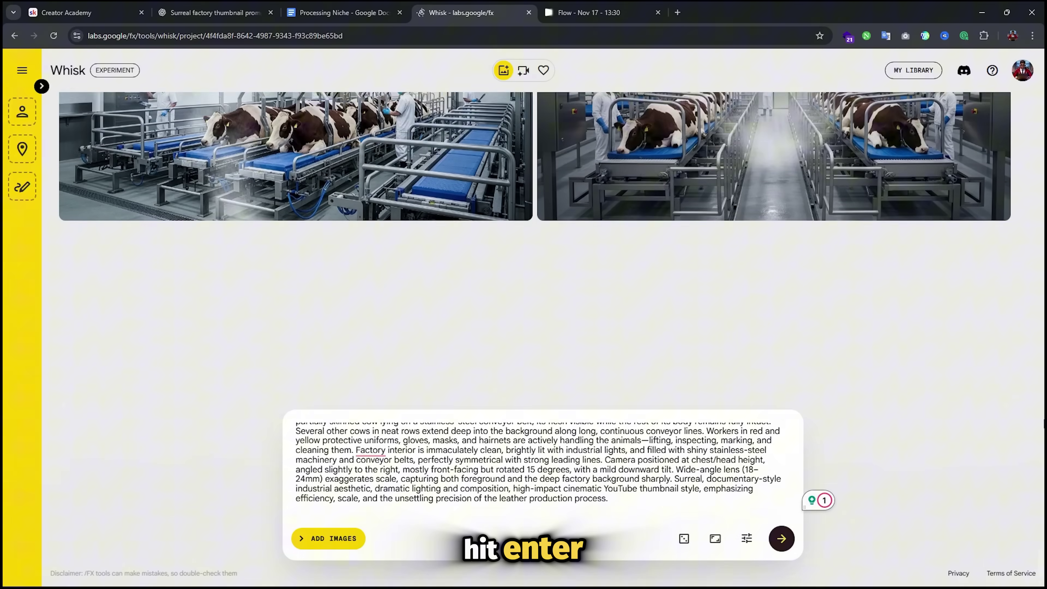